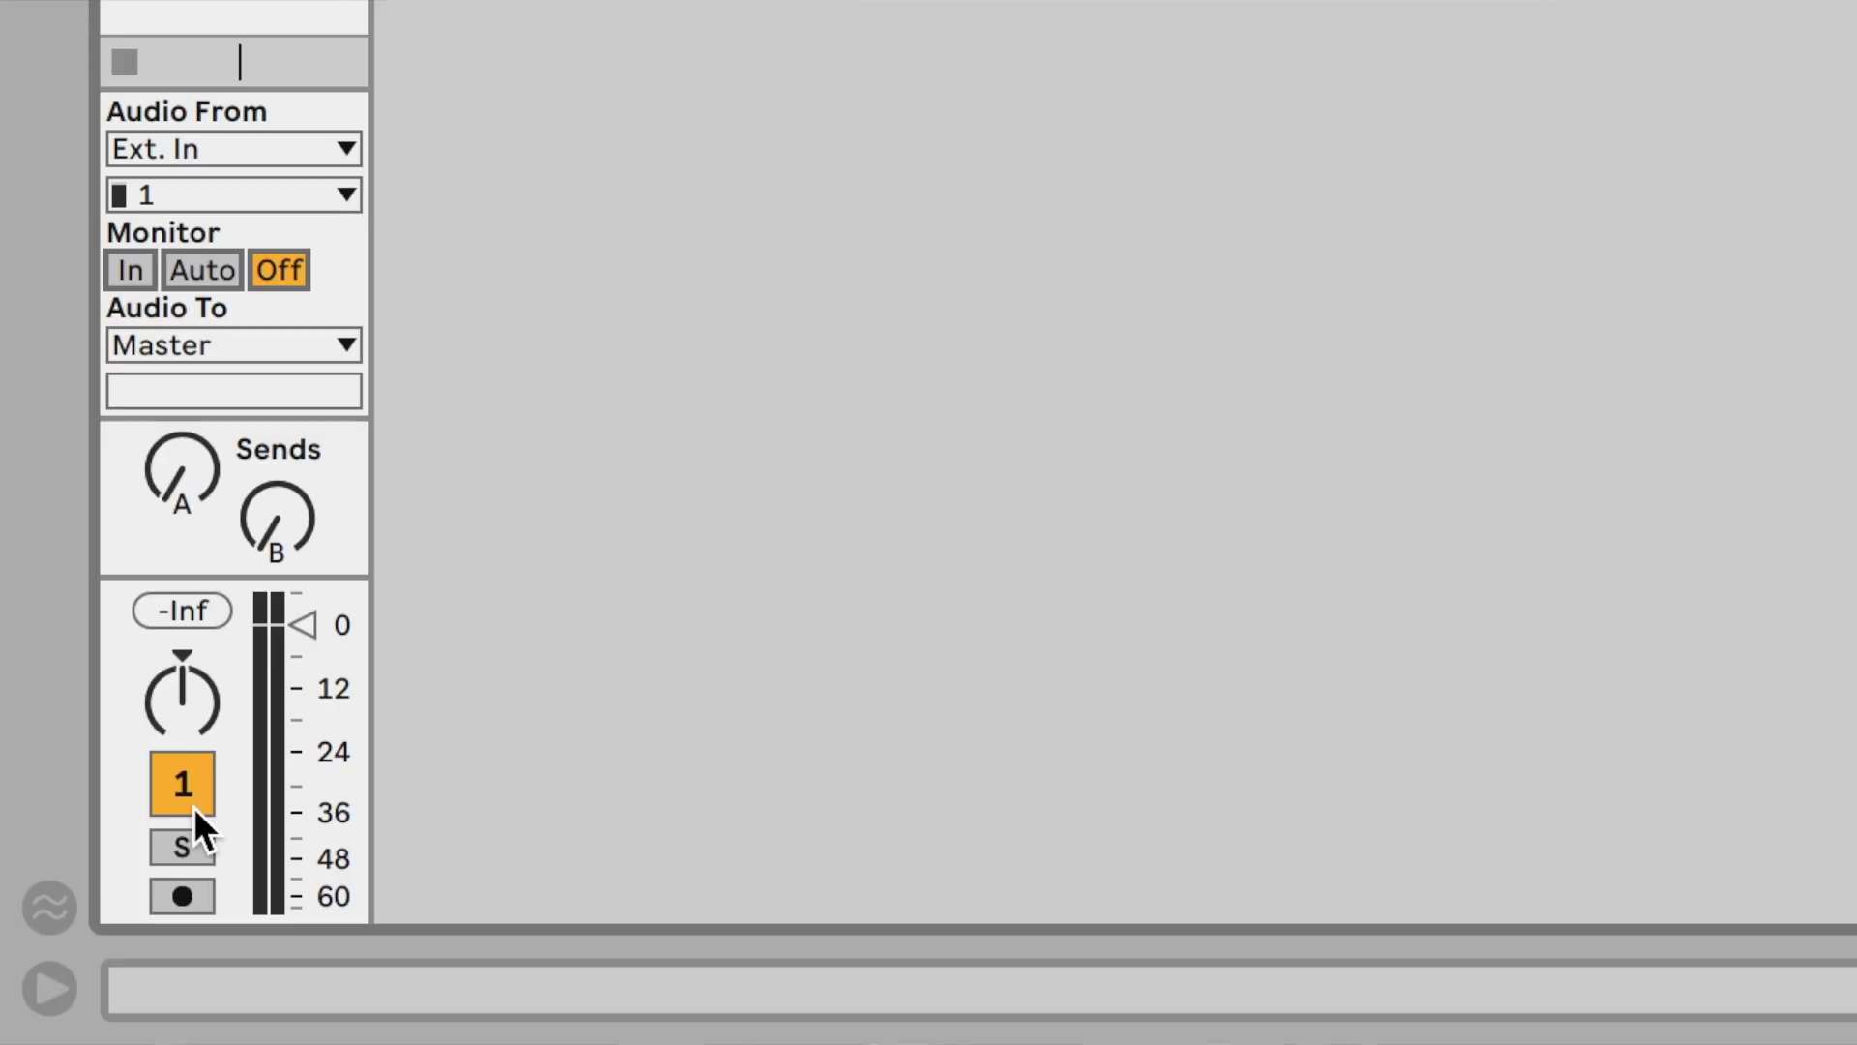
Arm the vocal track for recording and set its Monitor section to Off.
click(184, 897)
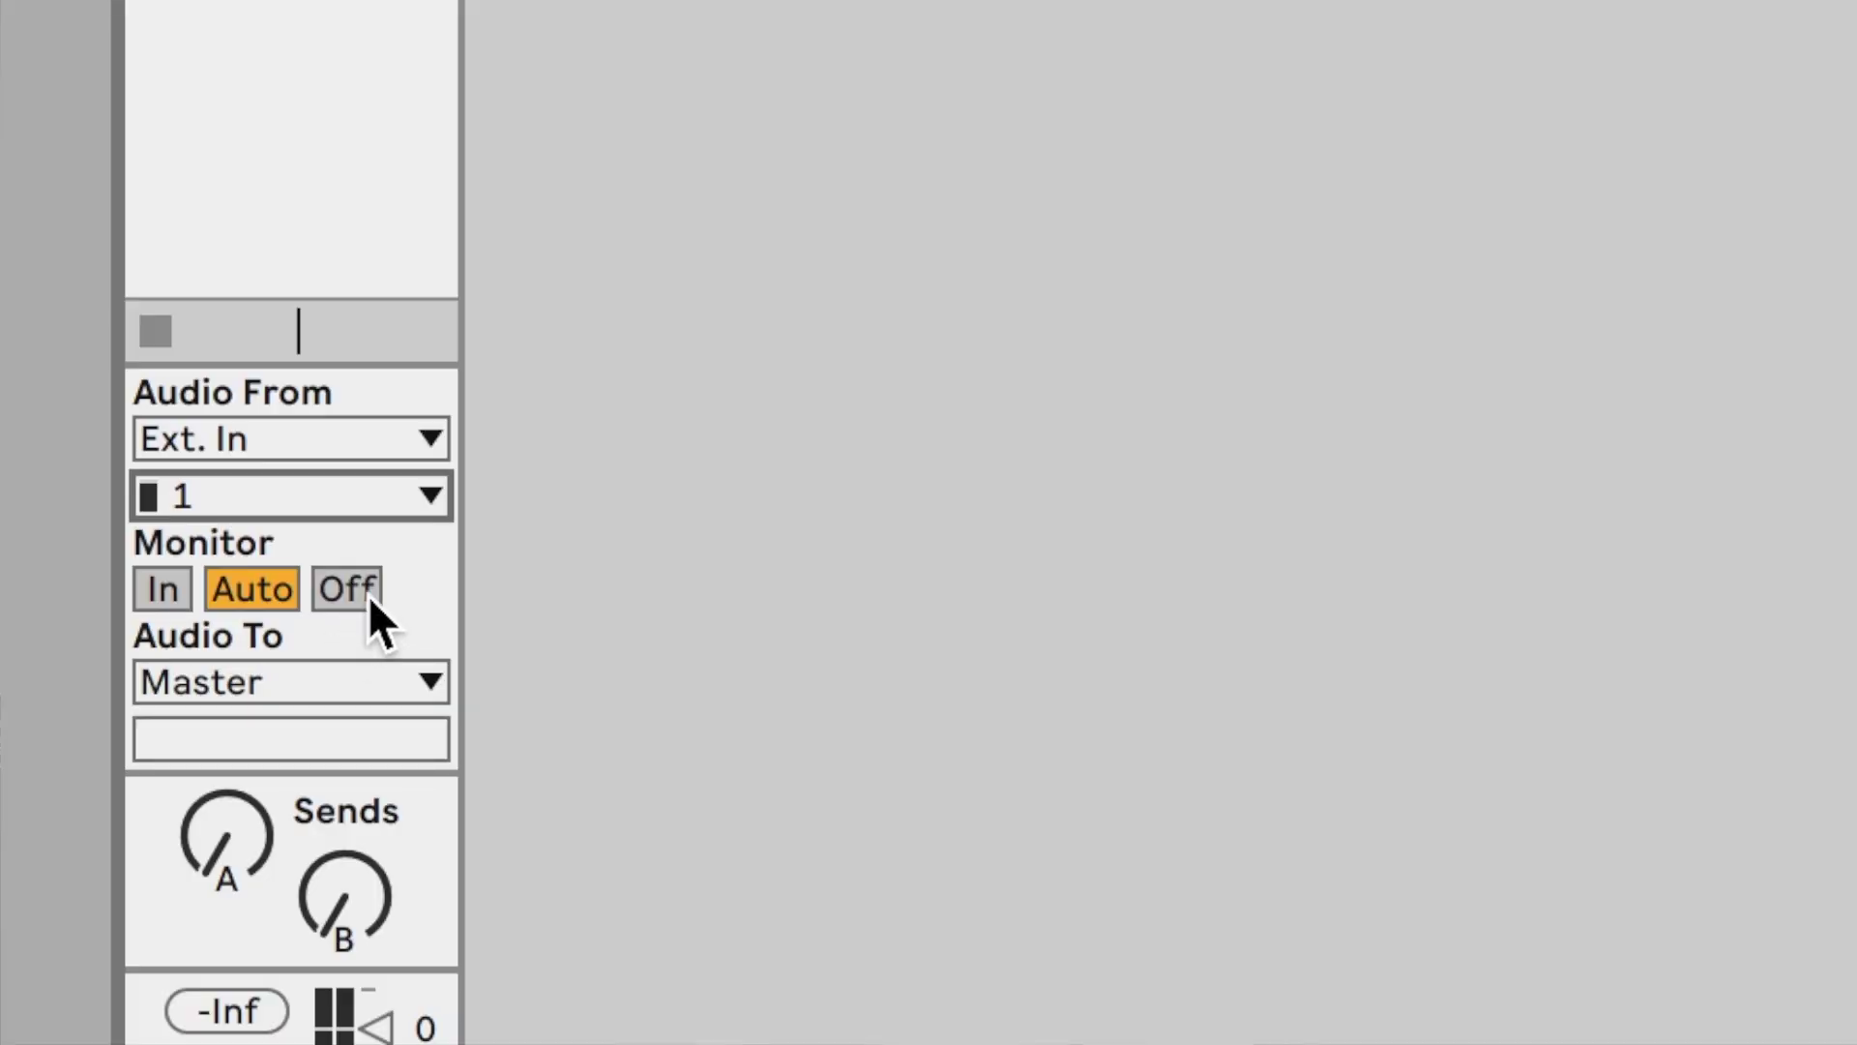
click(370, 595)
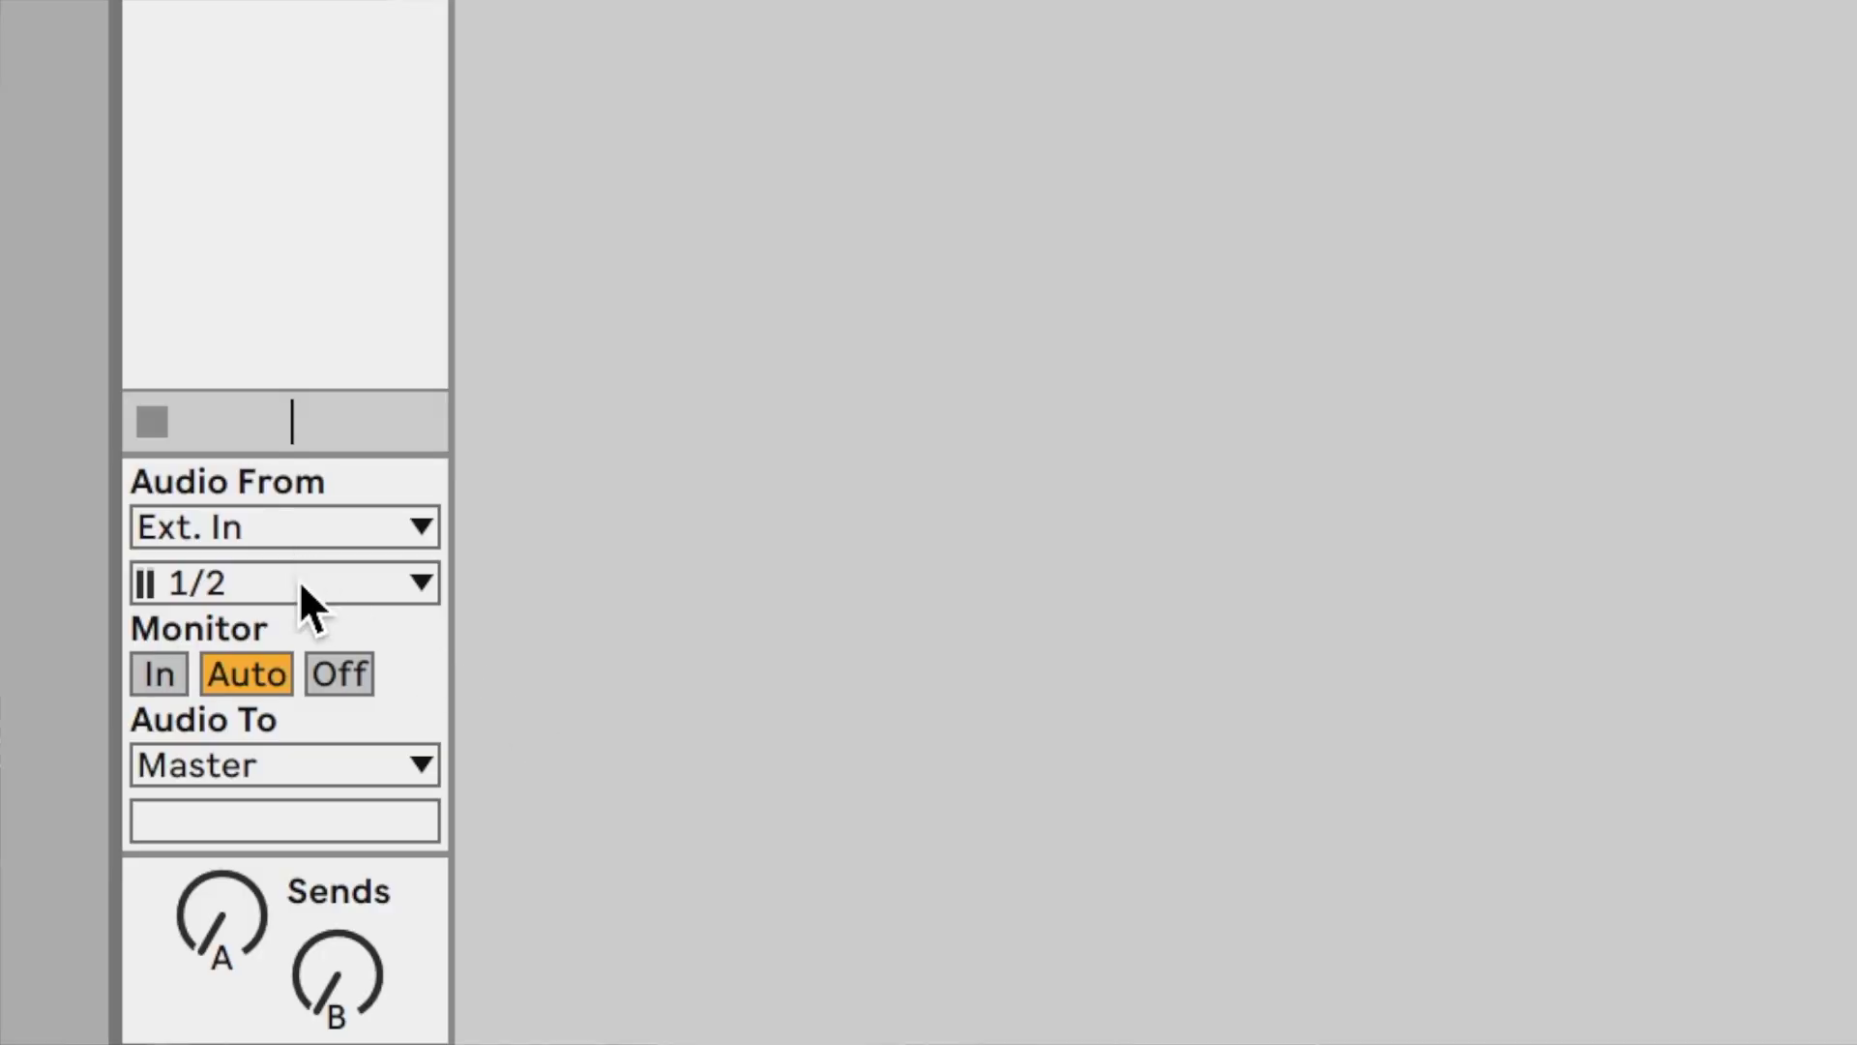
Set the vocal track's Audio From input channel to 1 instead of 1/2.
click(311, 583)
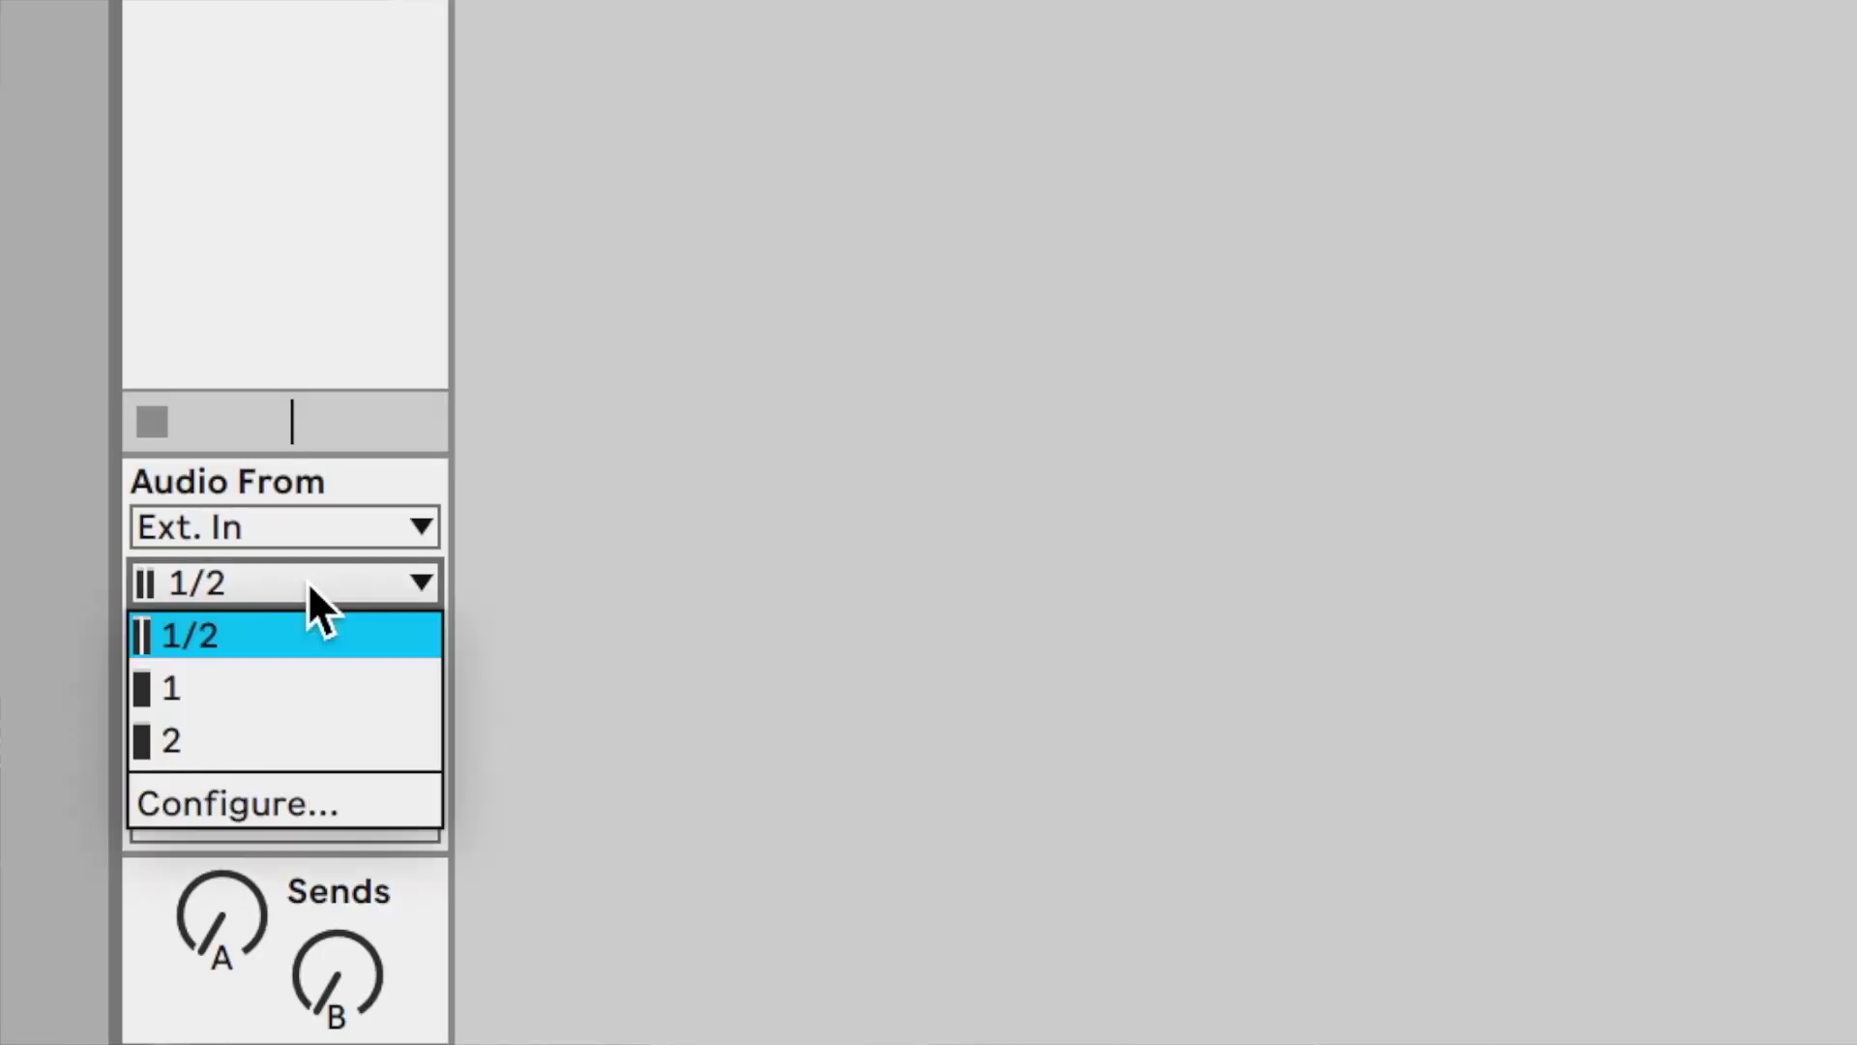
click(310, 689)
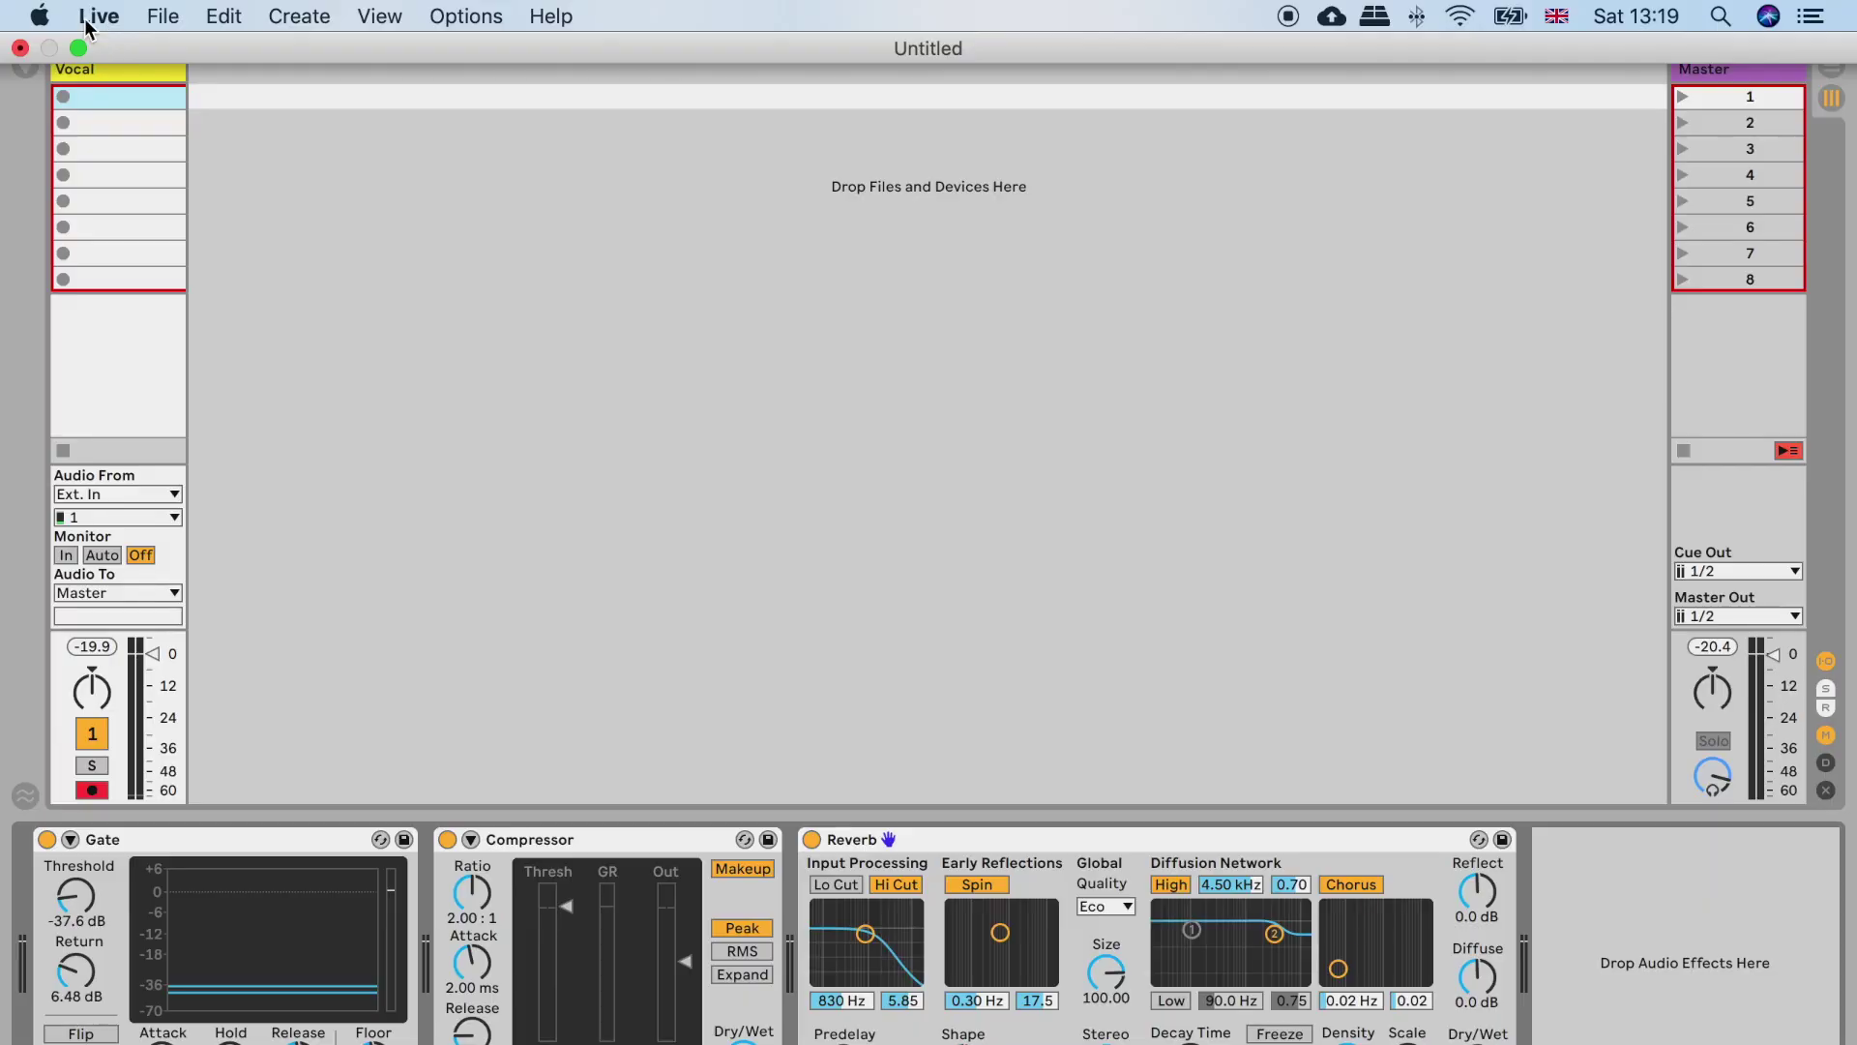
In Preferences > Record/Warp/Launch, enable Exclusive Arm and keep Default Launch Mode on Toggle.
click(87, 26)
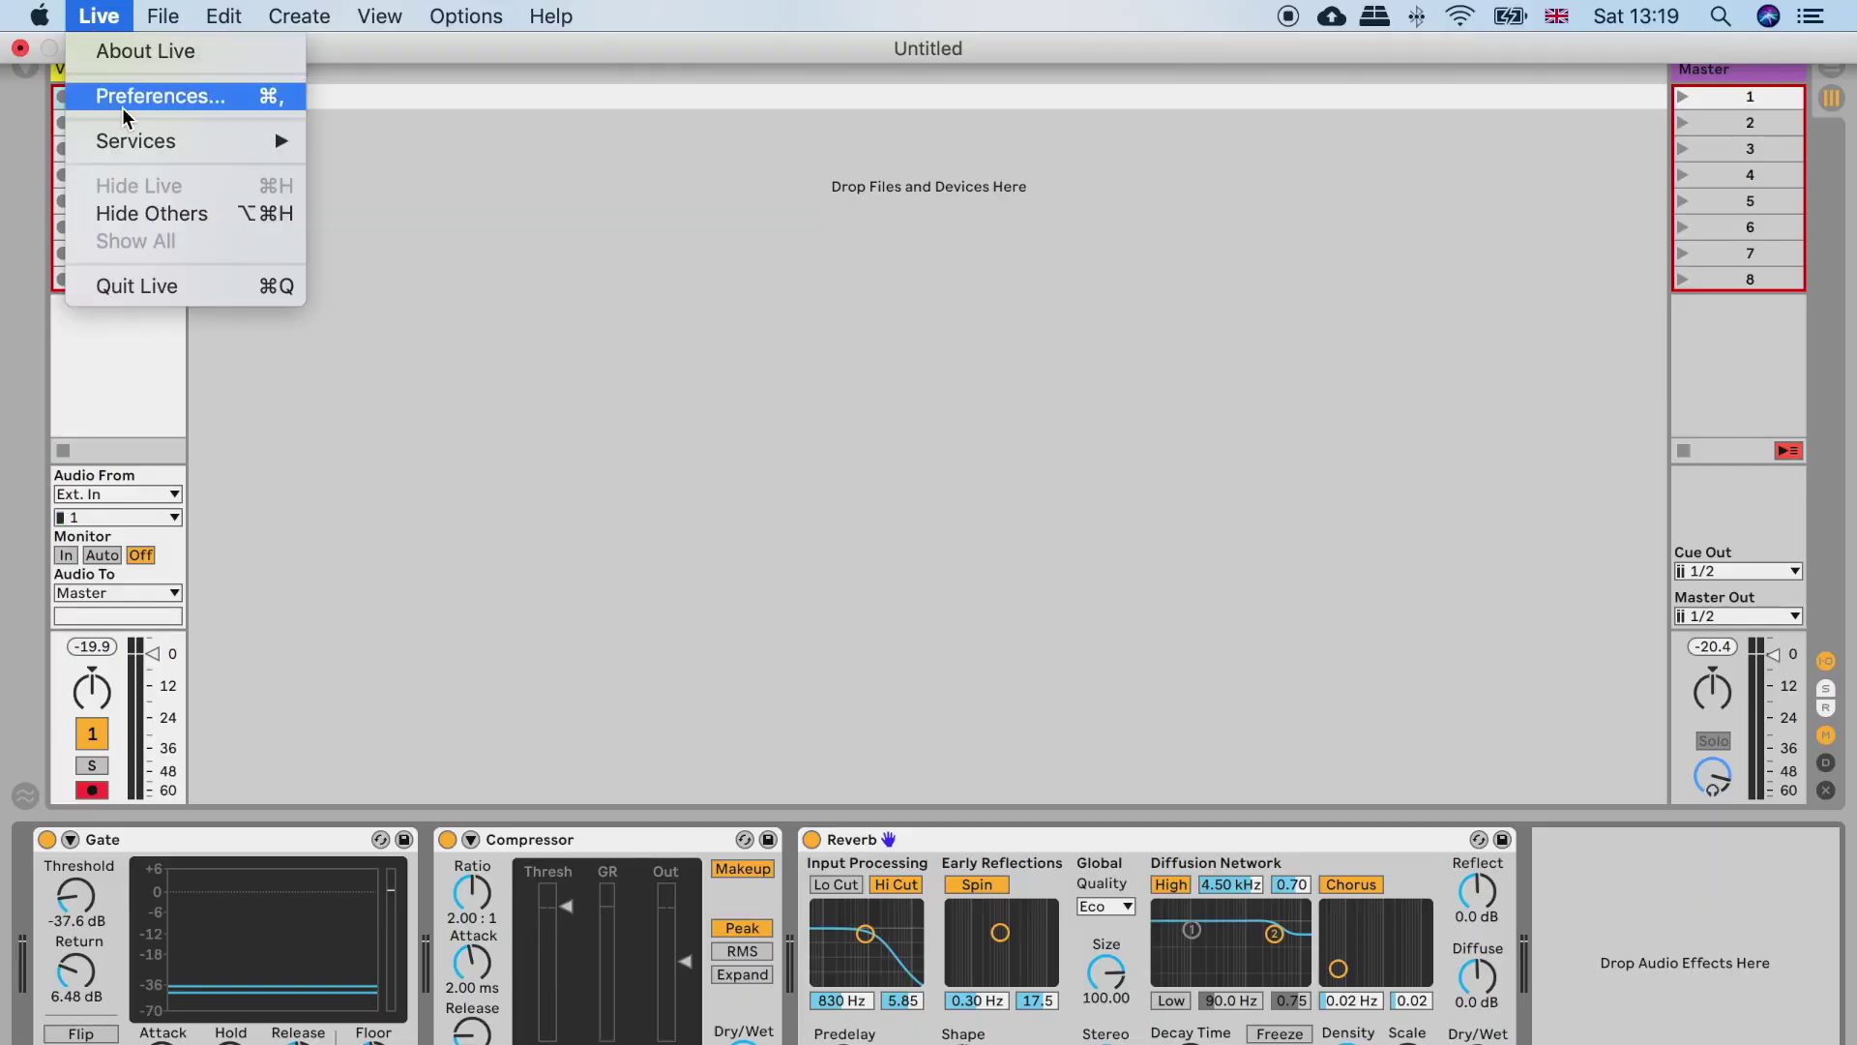
click(142, 93)
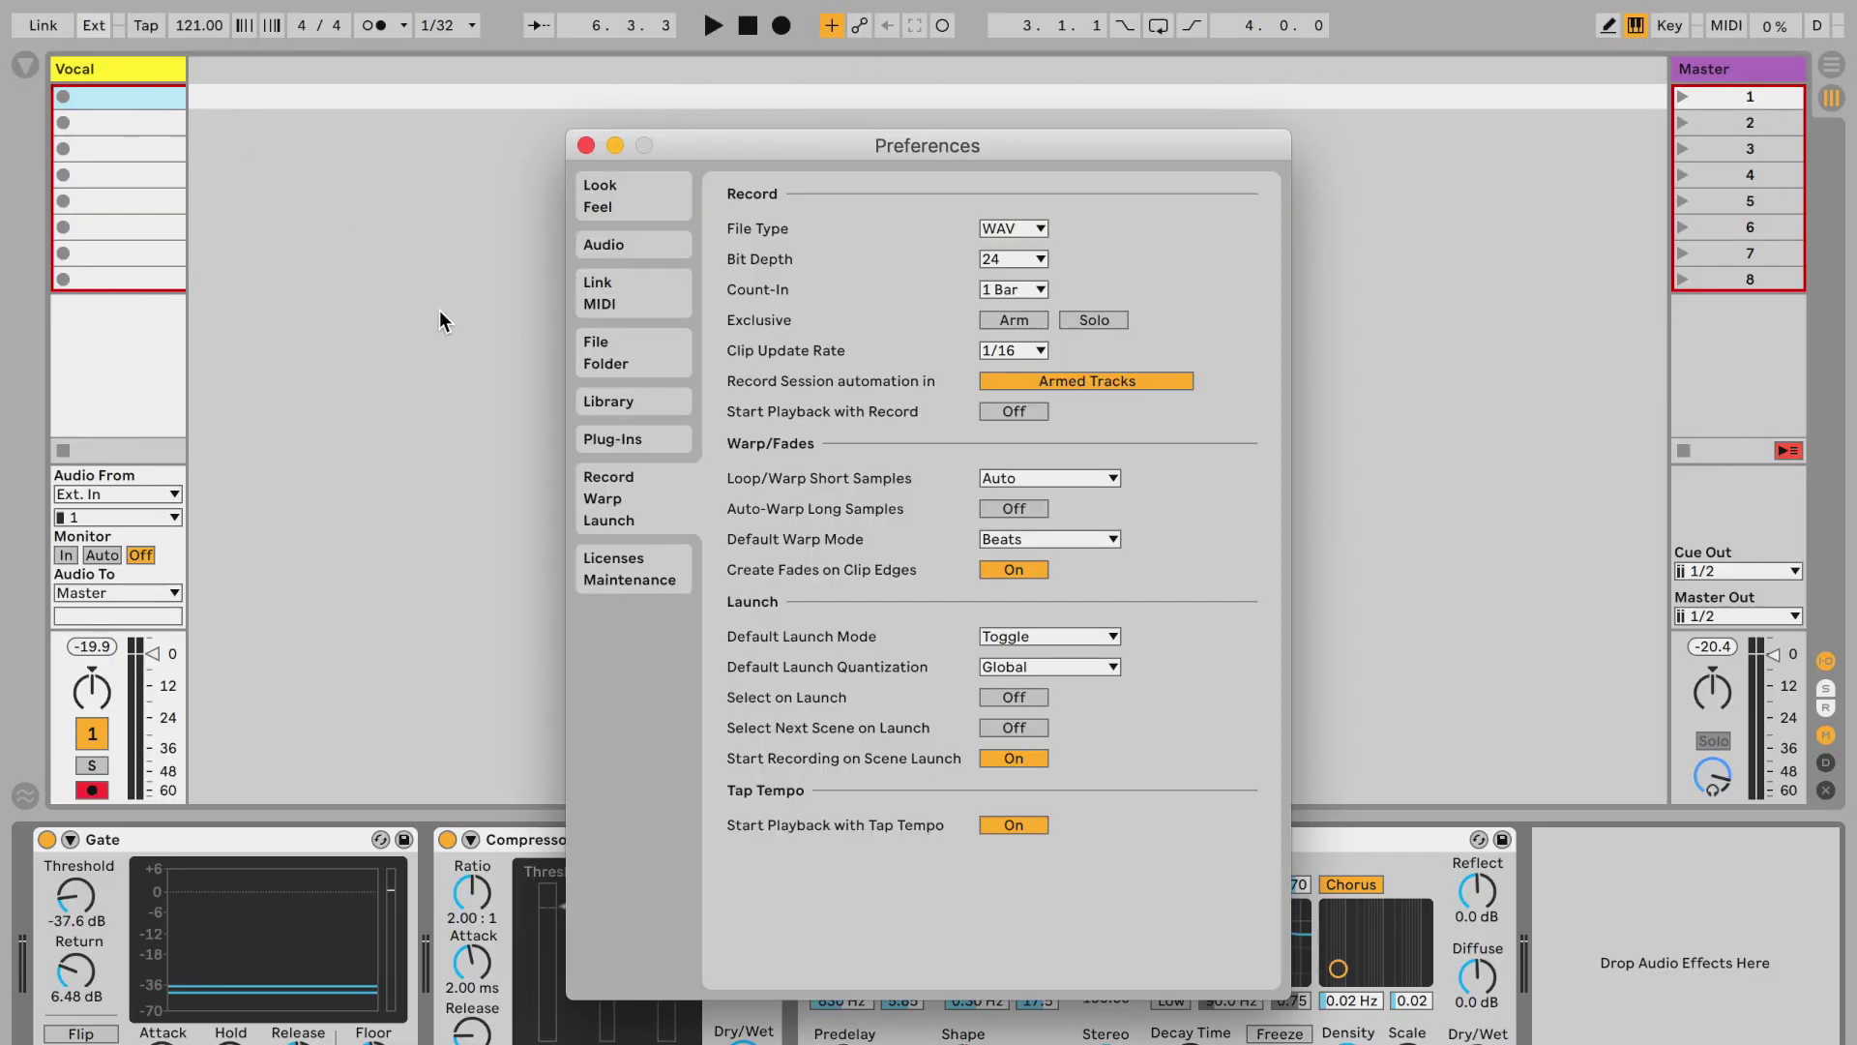
click(439, 319)
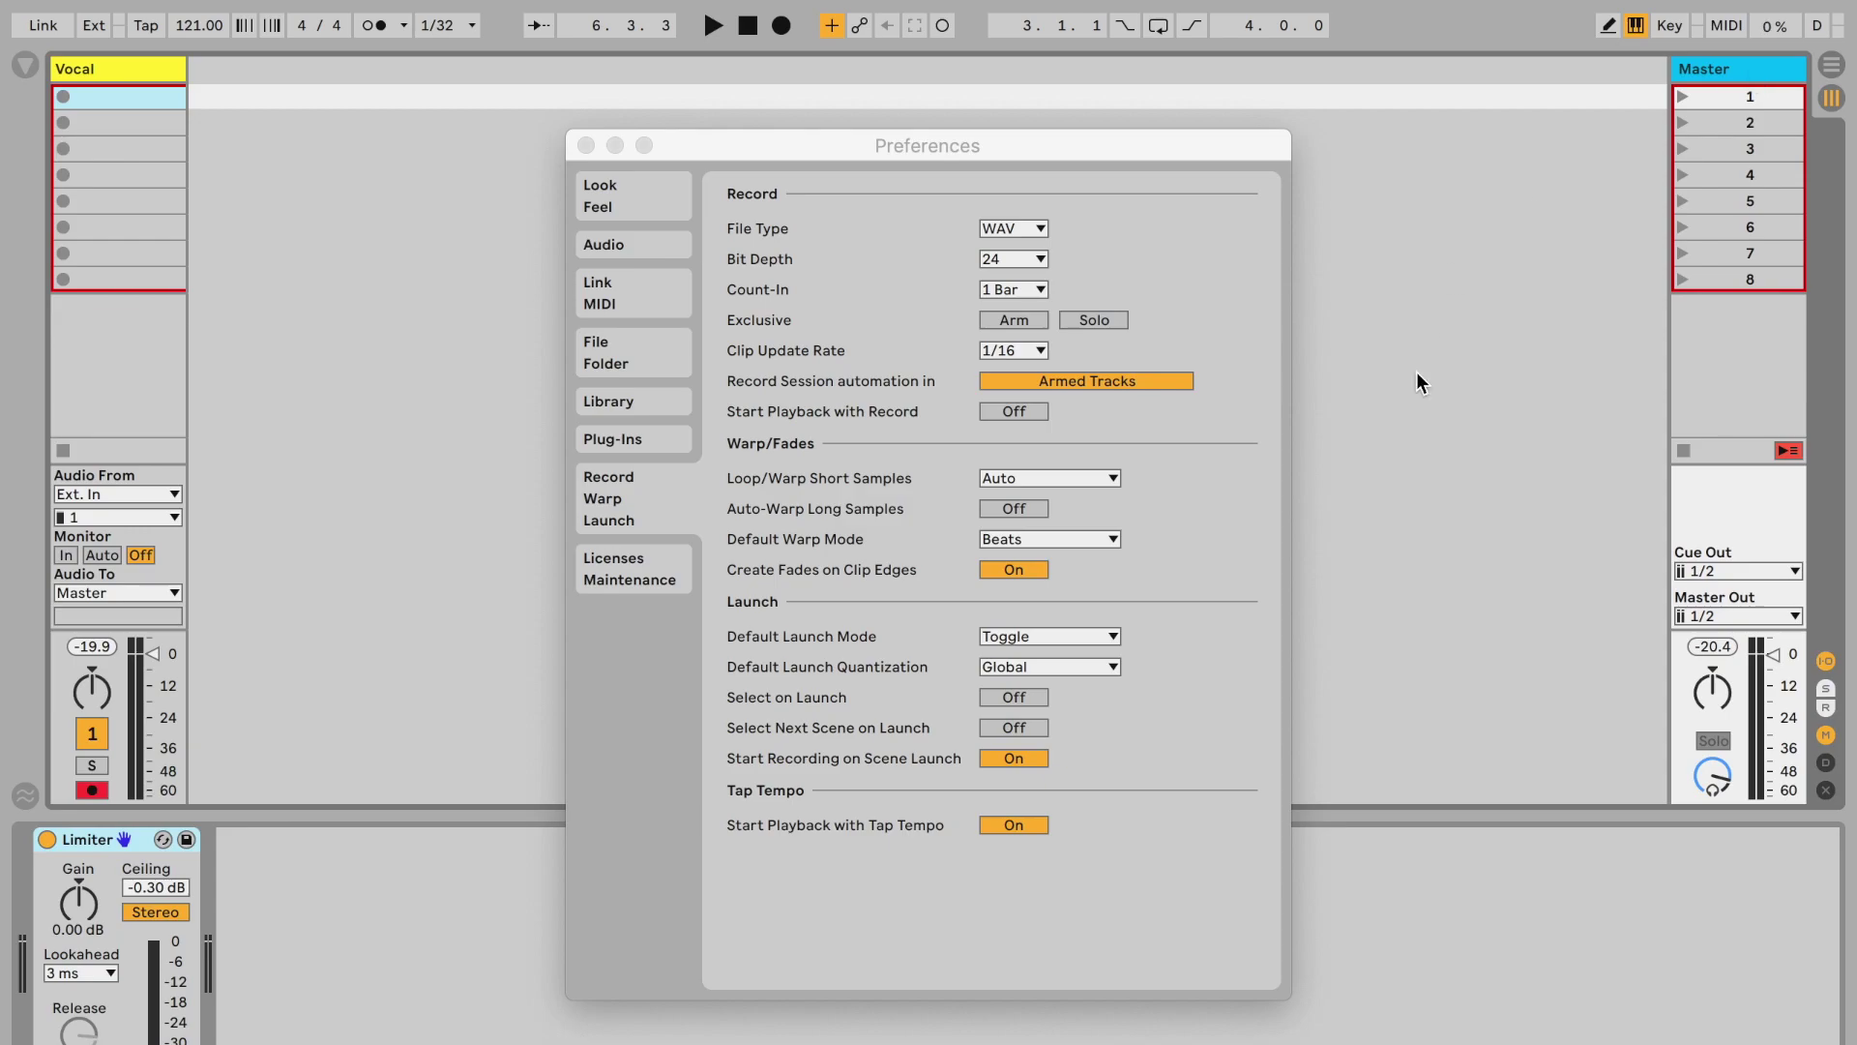
click(1017, 322)
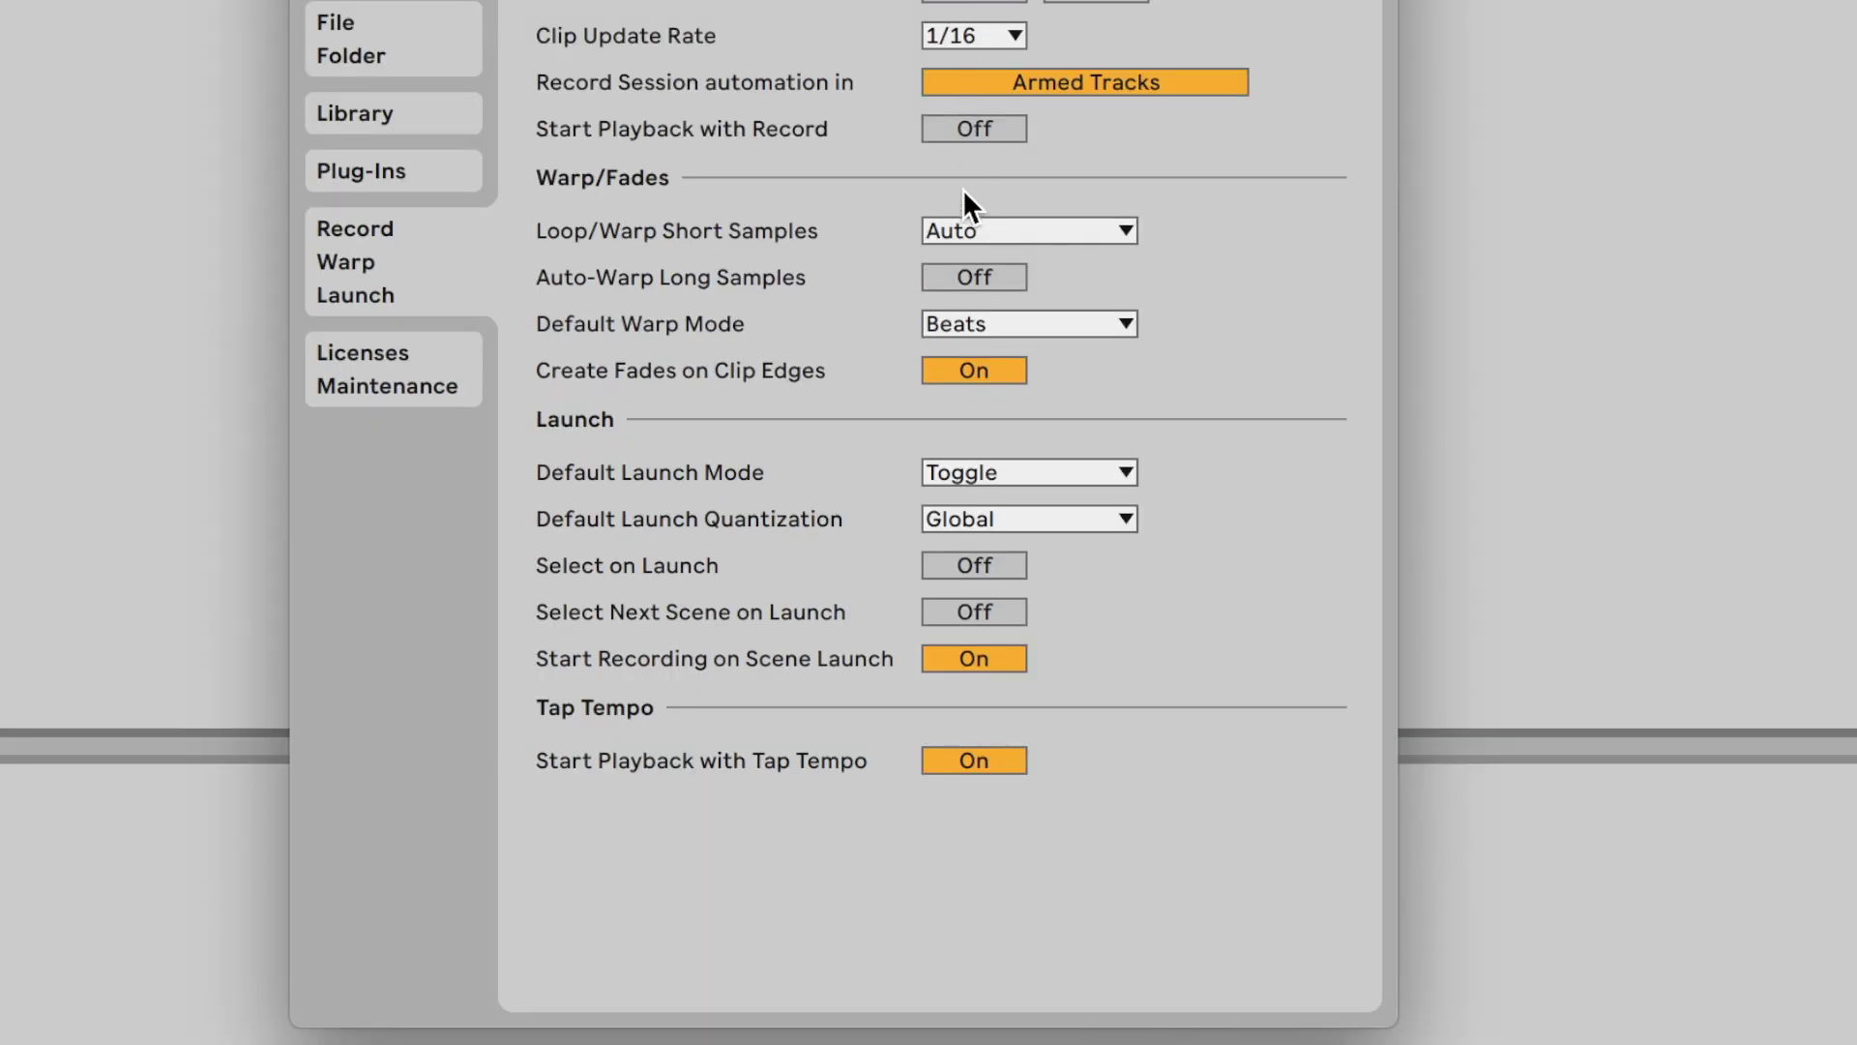
click(1012, 471)
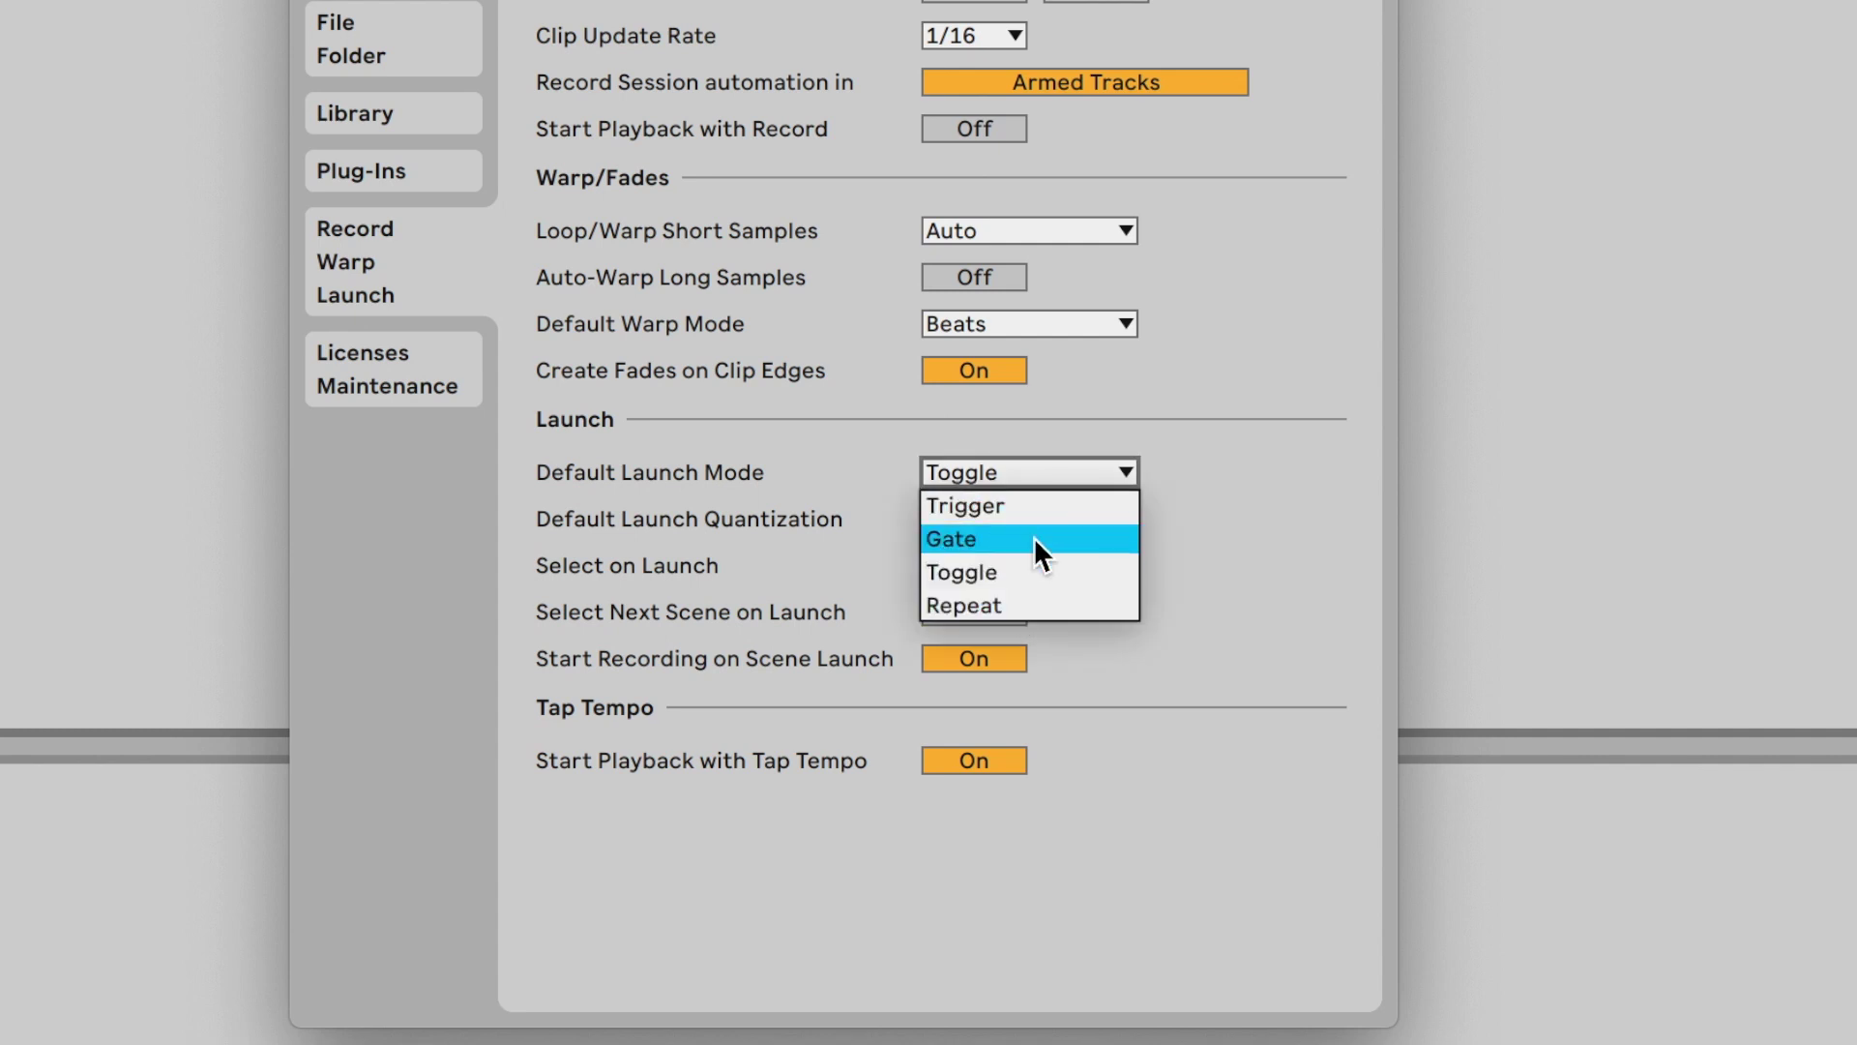
click(1035, 572)
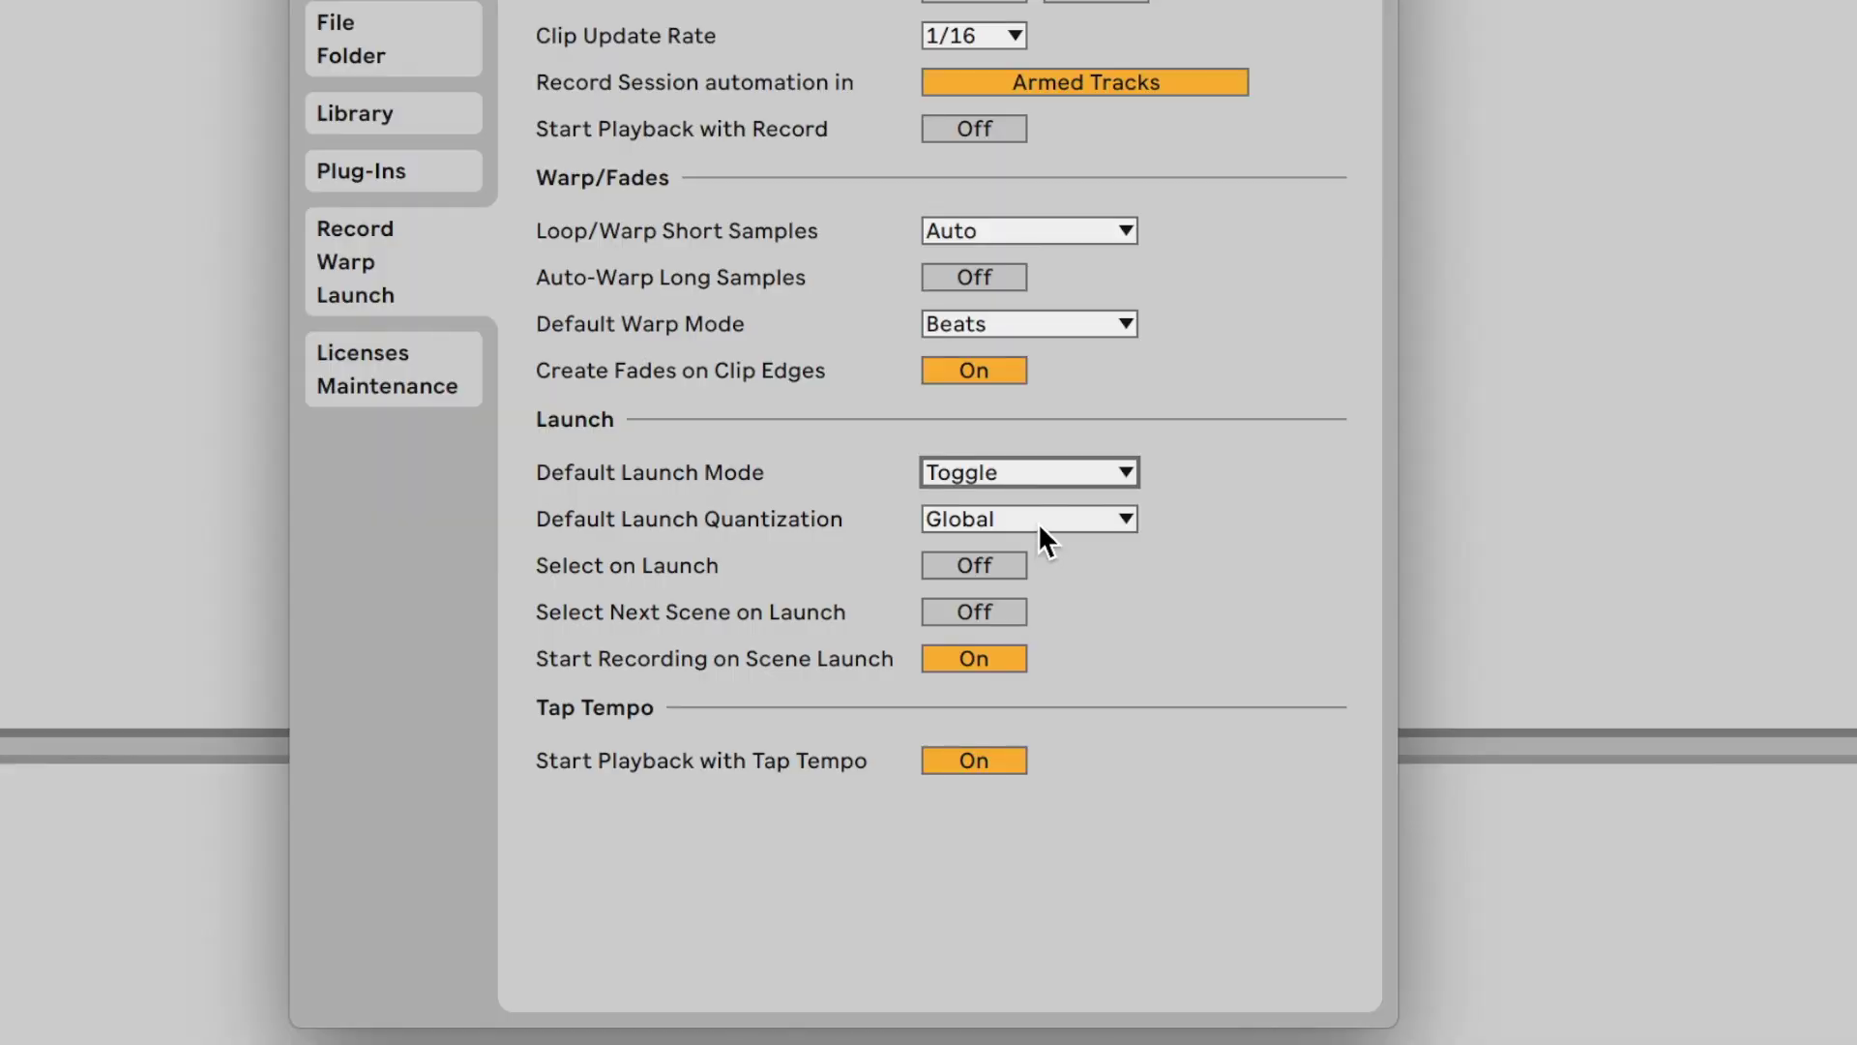
click(1039, 525)
click(1039, 552)
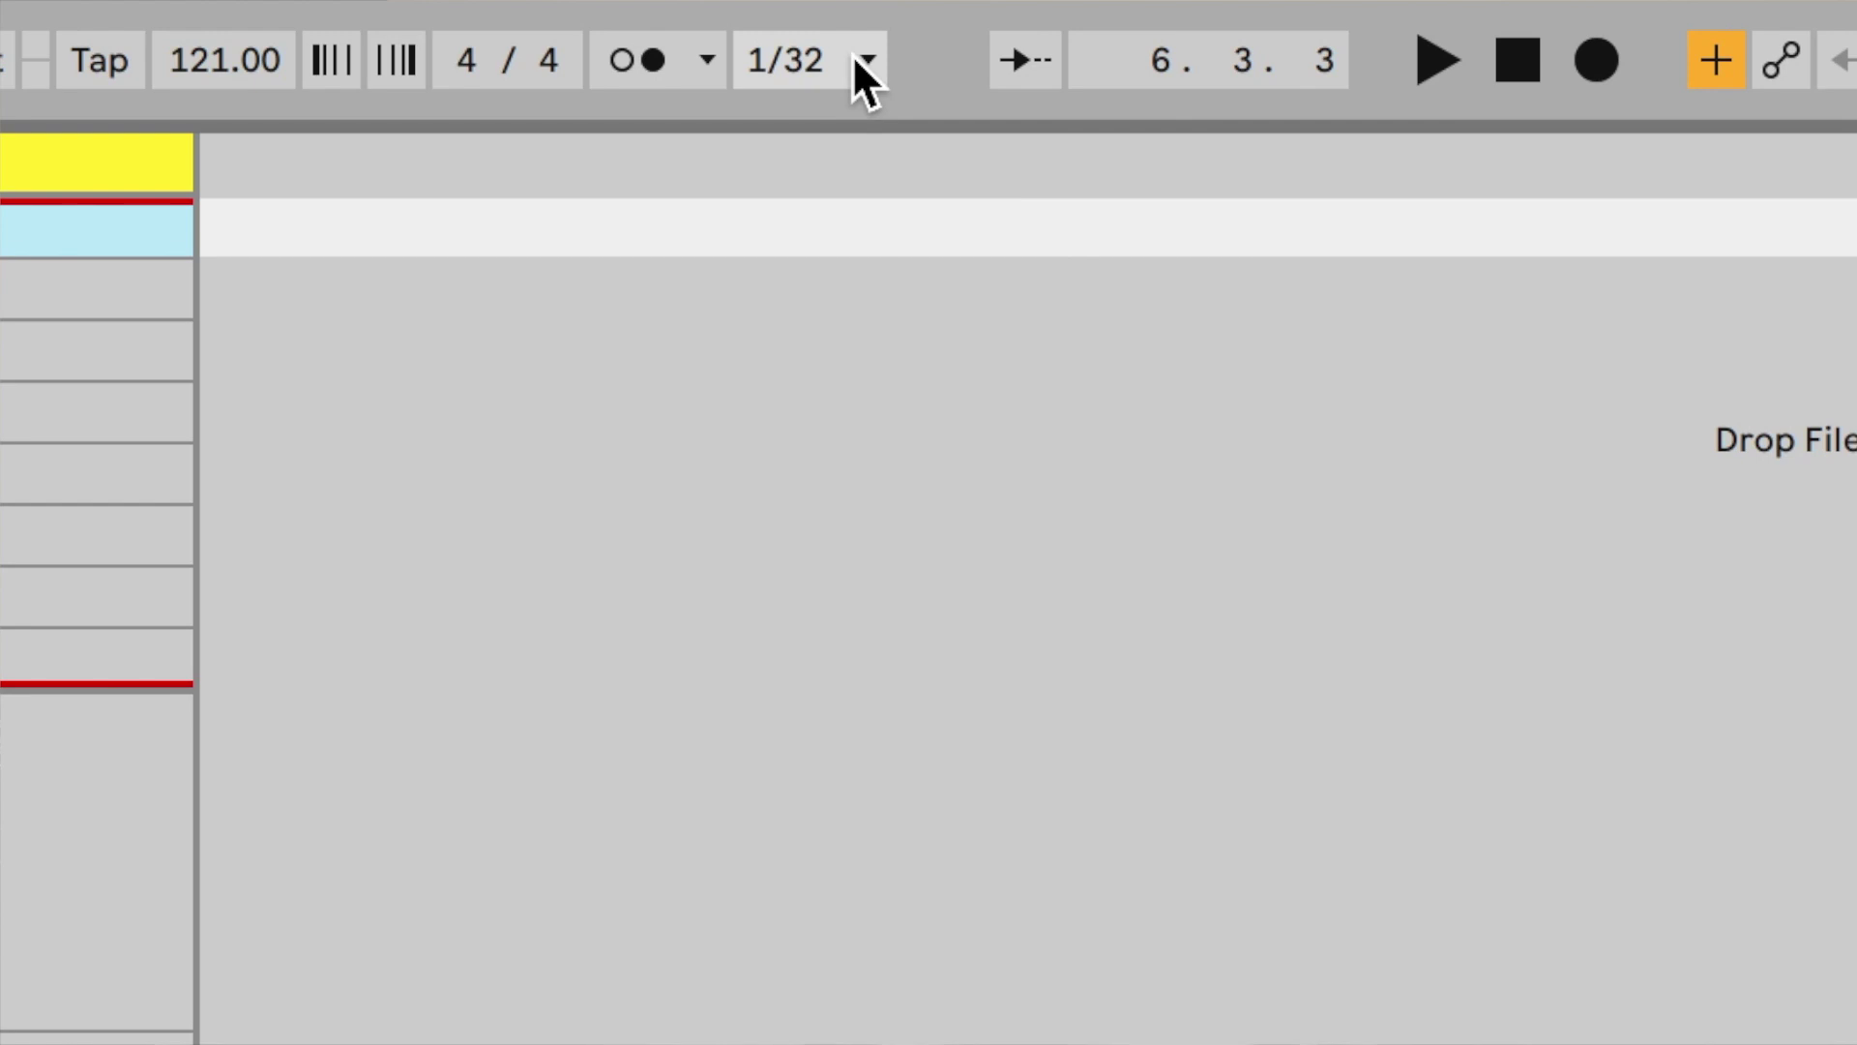
Set global launch quantization to None and drop a Gate onto the vocal track's device chain.
click(856, 59)
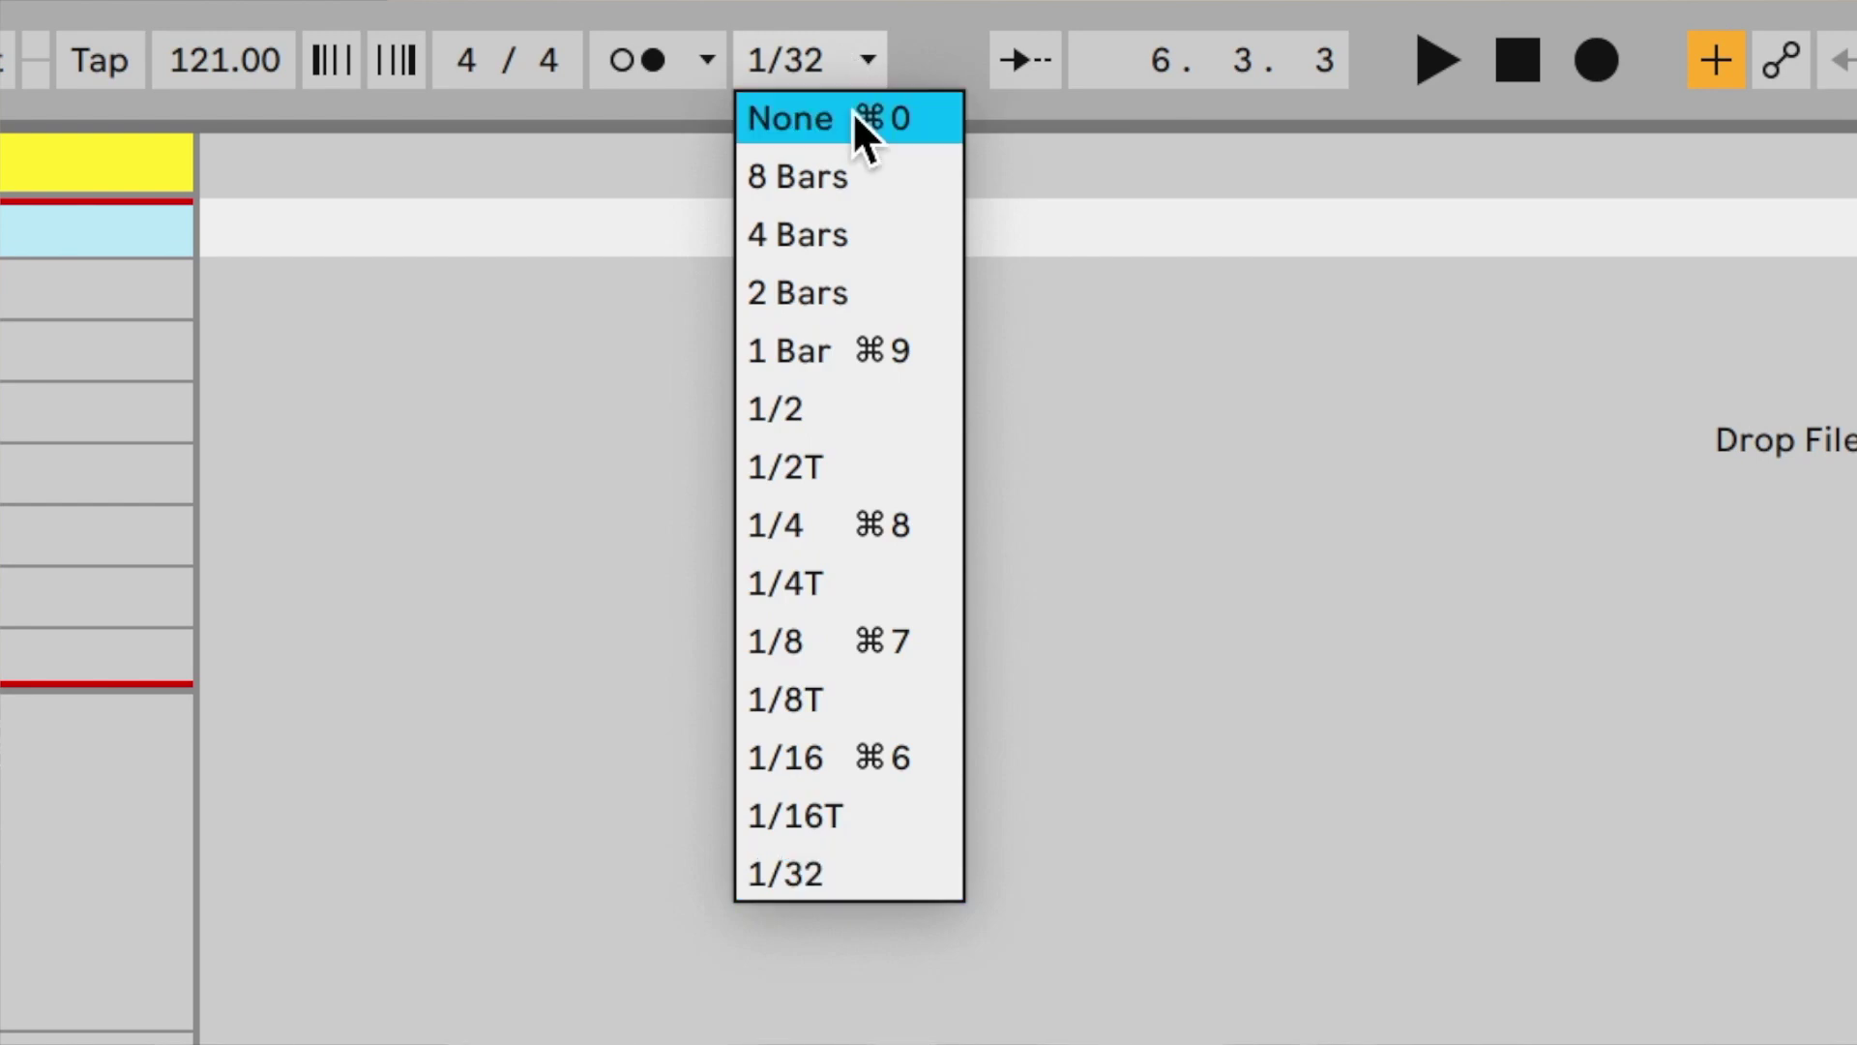
click(870, 125)
click(861, 70)
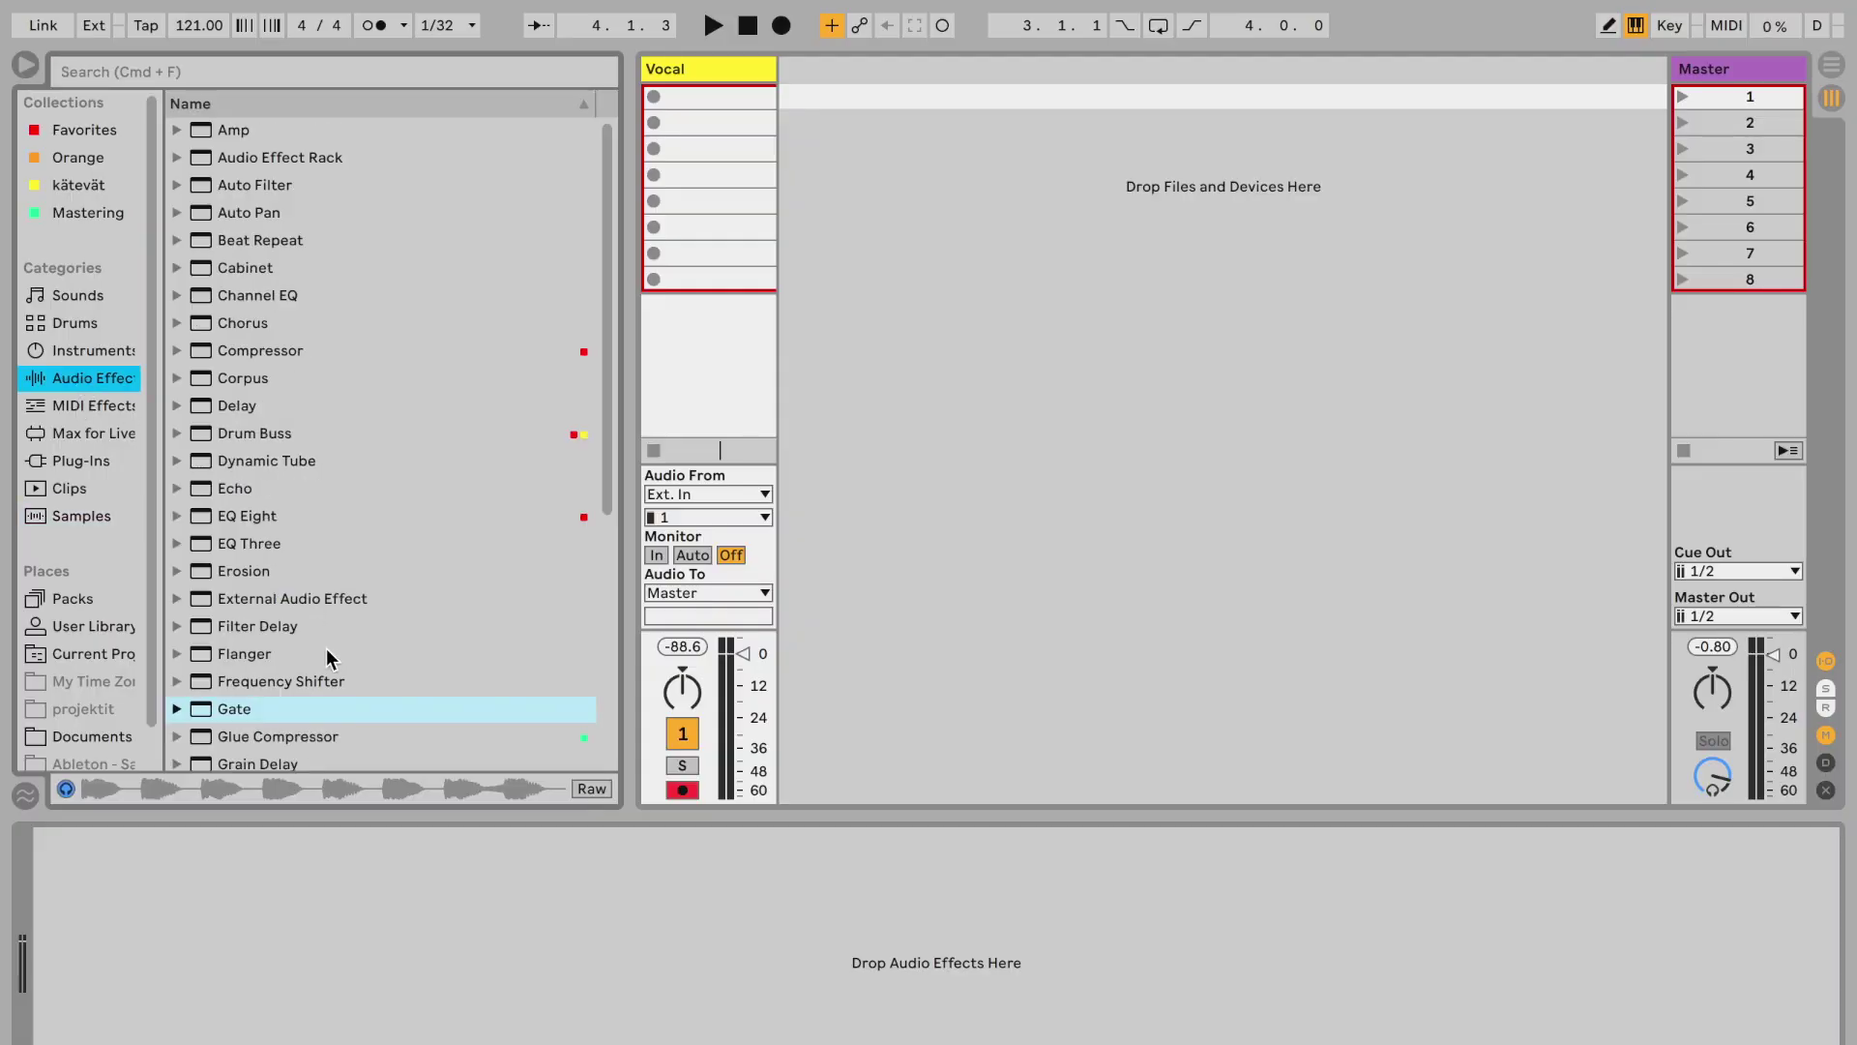
scroll(327, 653, down, 3)
drag(225, 581, 81, 899)
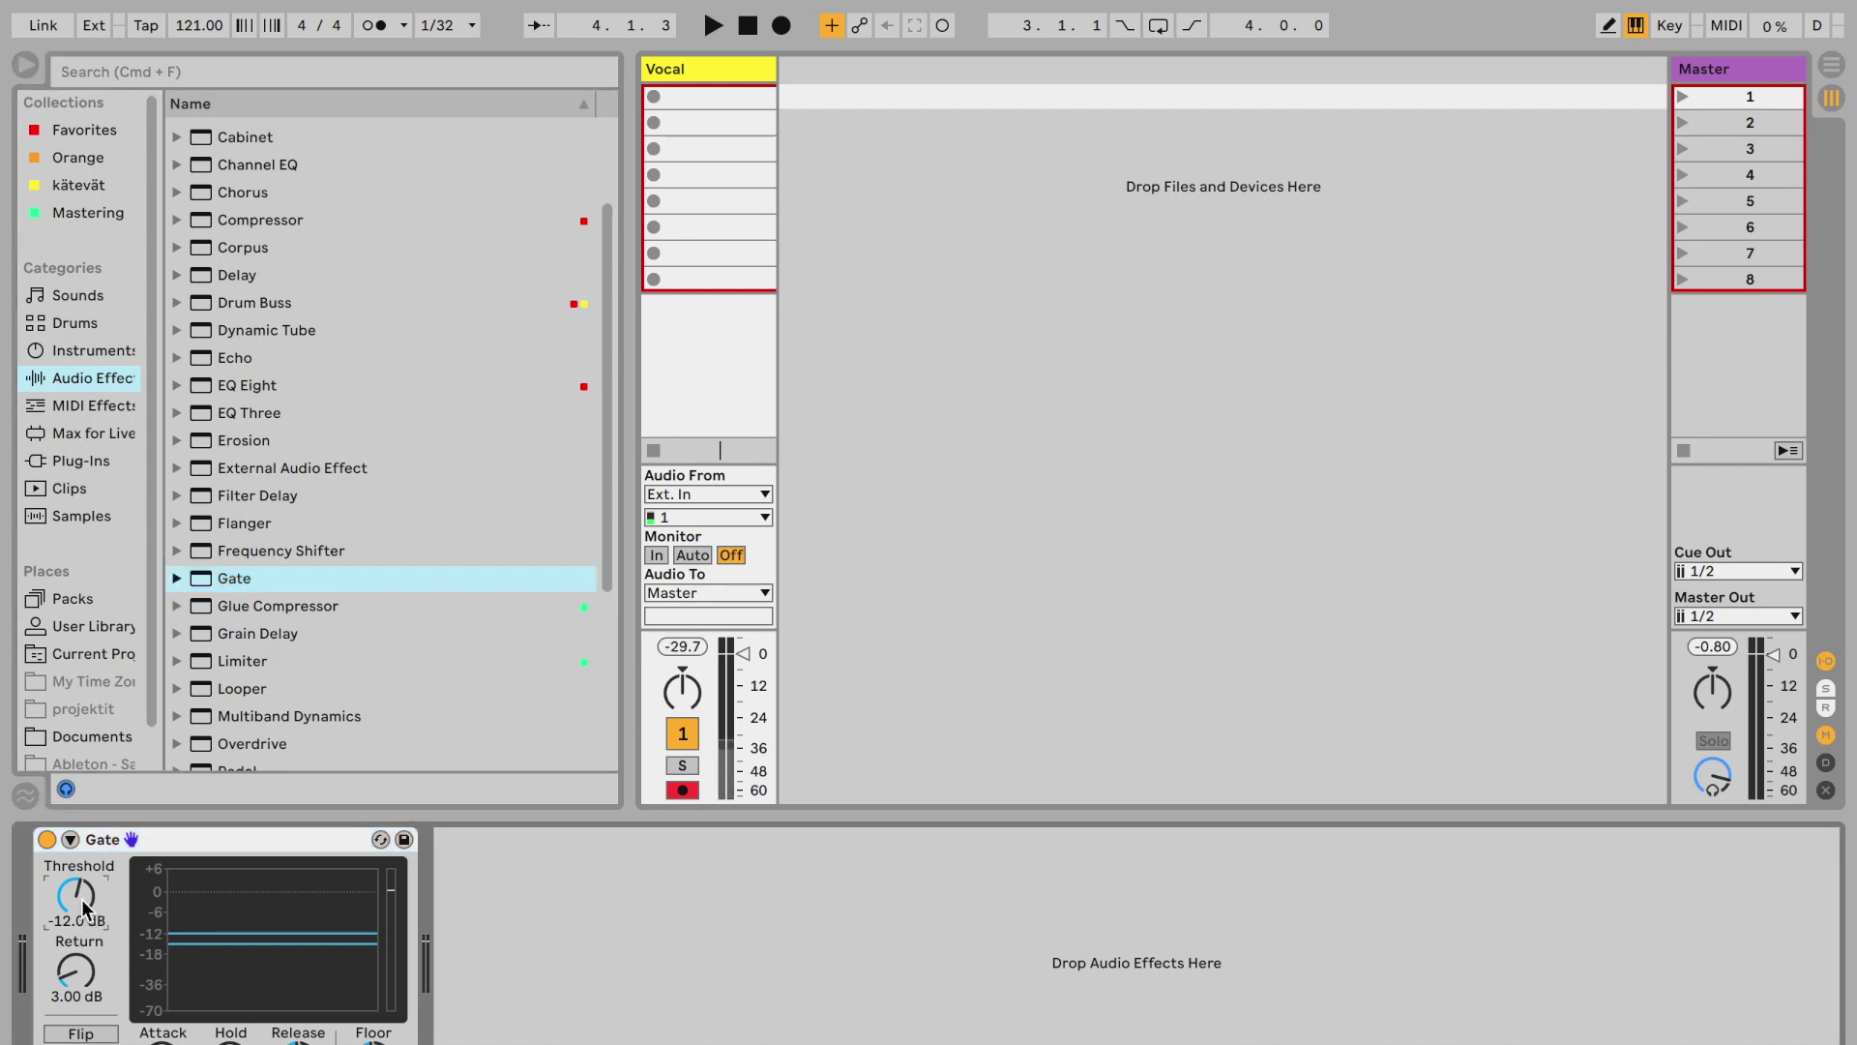
Set the Gate threshold to -37.6 dB and return to 6.48 dB, testing with monitoring.
drag(153, 895, 153, 958)
click(693, 555)
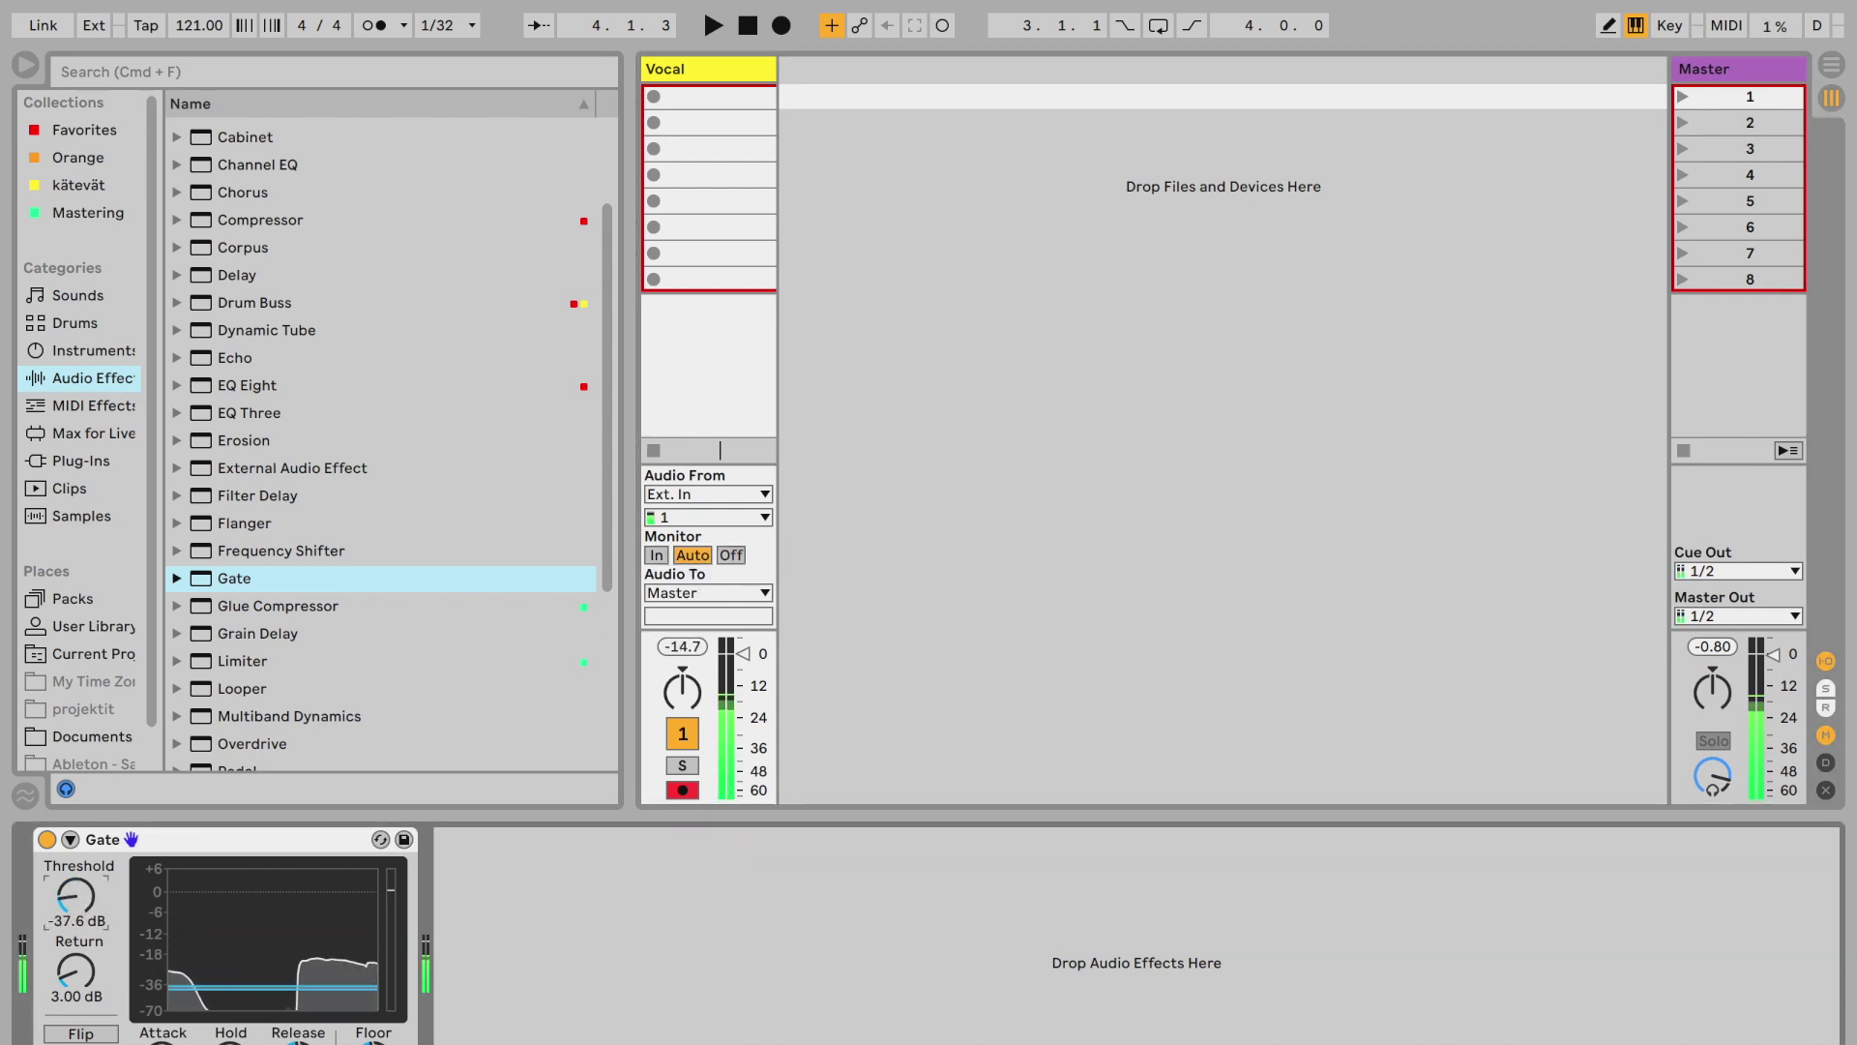
drag(76, 970, 76, 955)
click(733, 556)
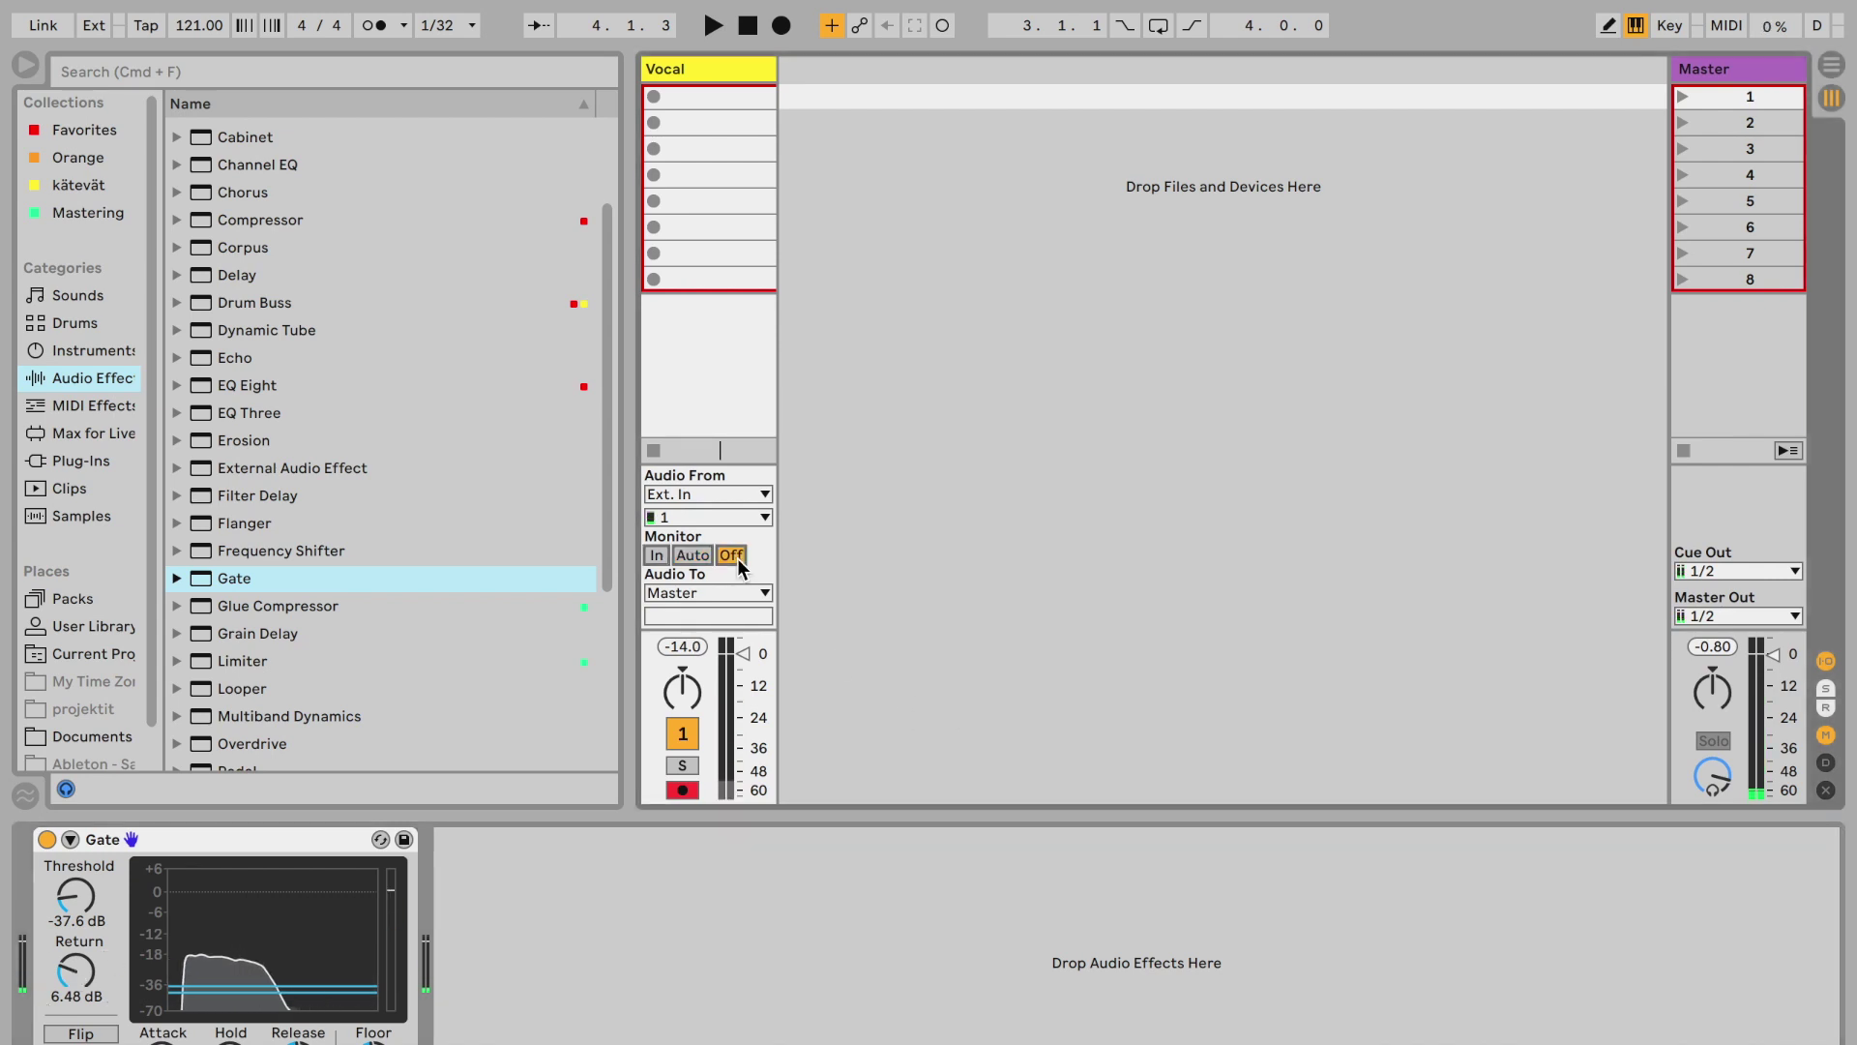
Record a test clip in the first Vocal slot and add a Compressor after the Gate.
click(677, 96)
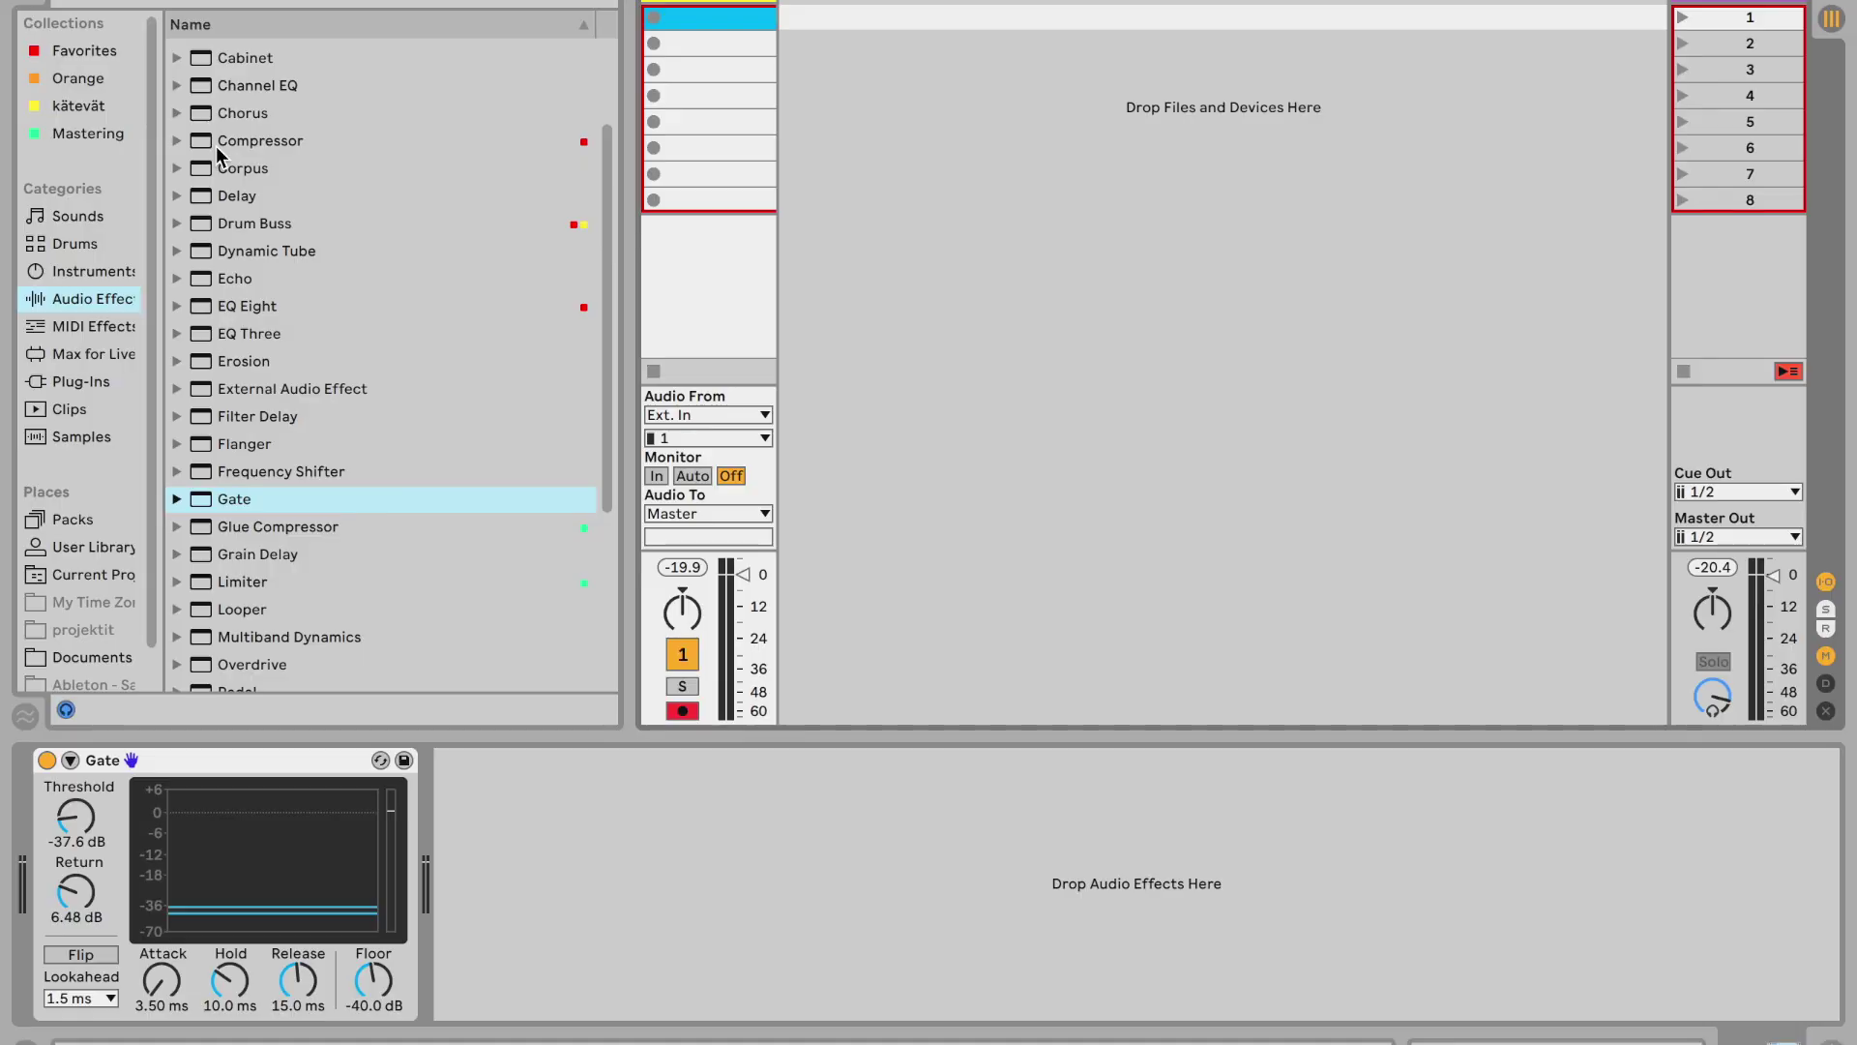
double_click(215, 142)
scroll(362, 495, down, 5)
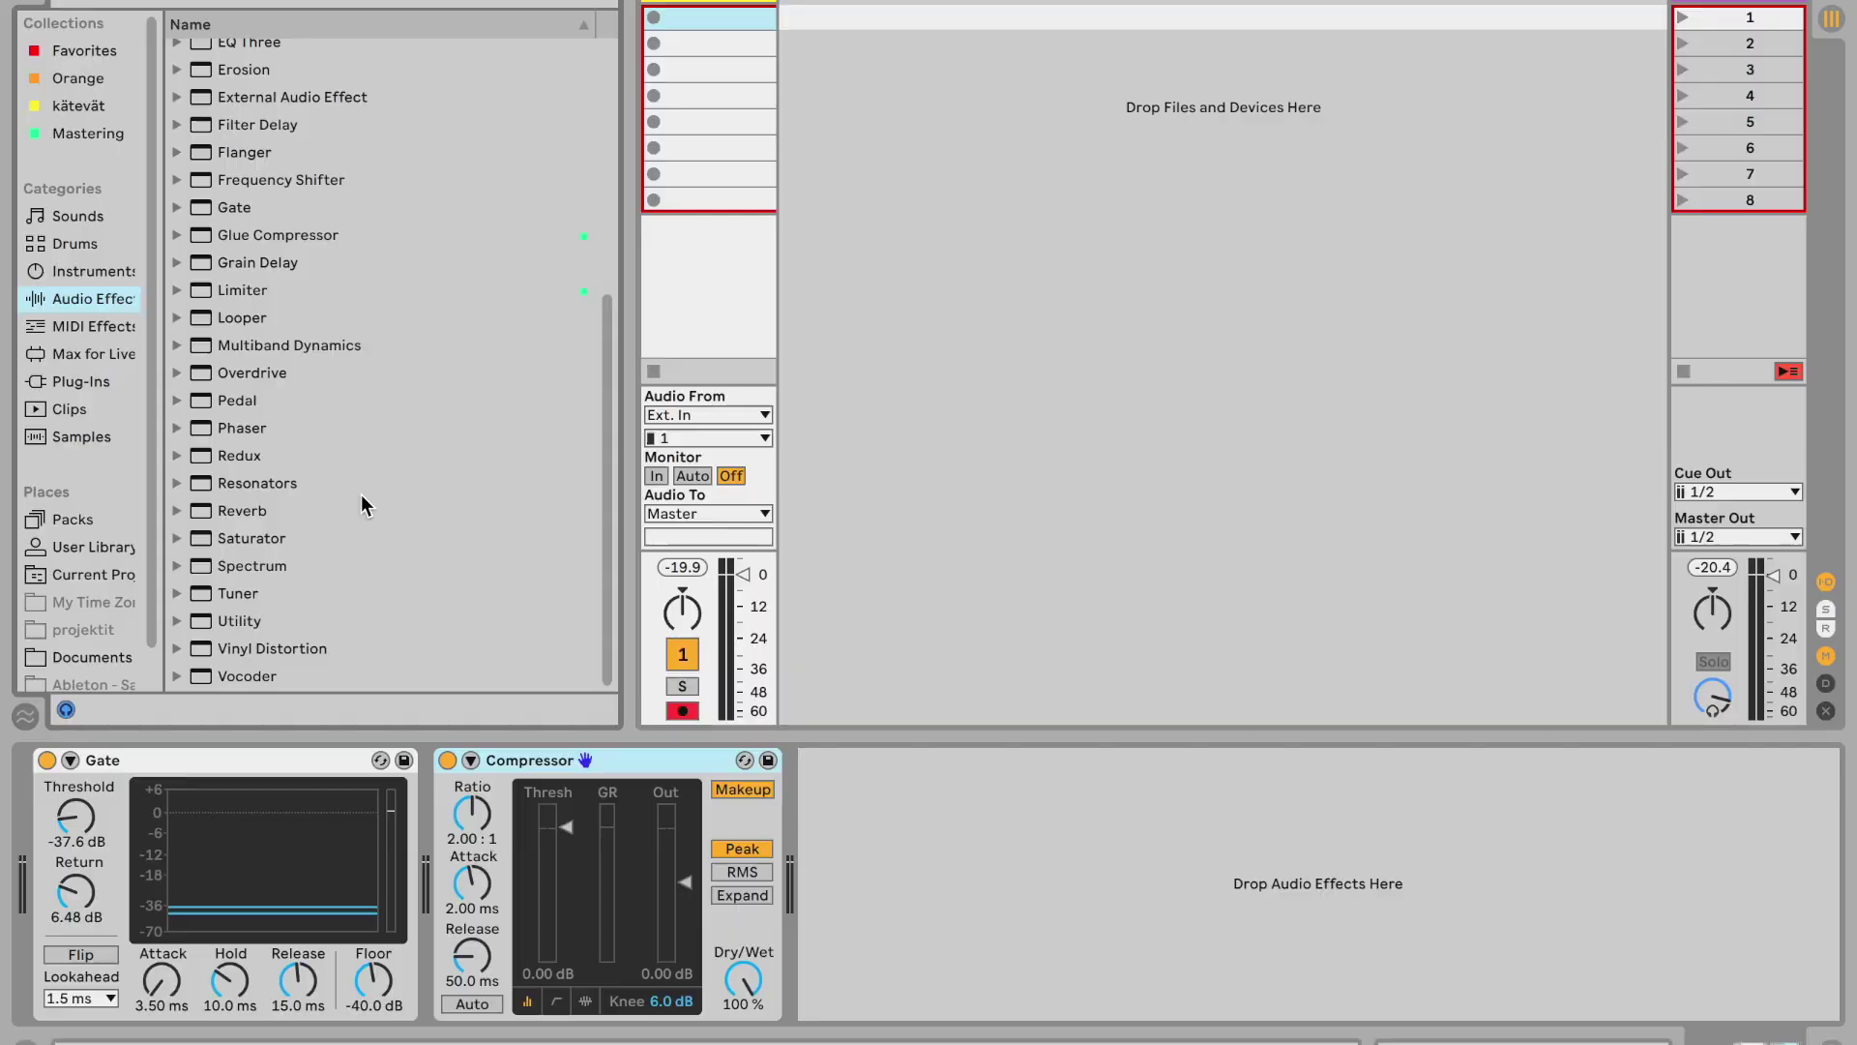
Add a Reverb after the Compressor and hide the browser with Ctrl+Alt+B.
drag(362, 504, 995, 875)
key(ctrl+alt+b)
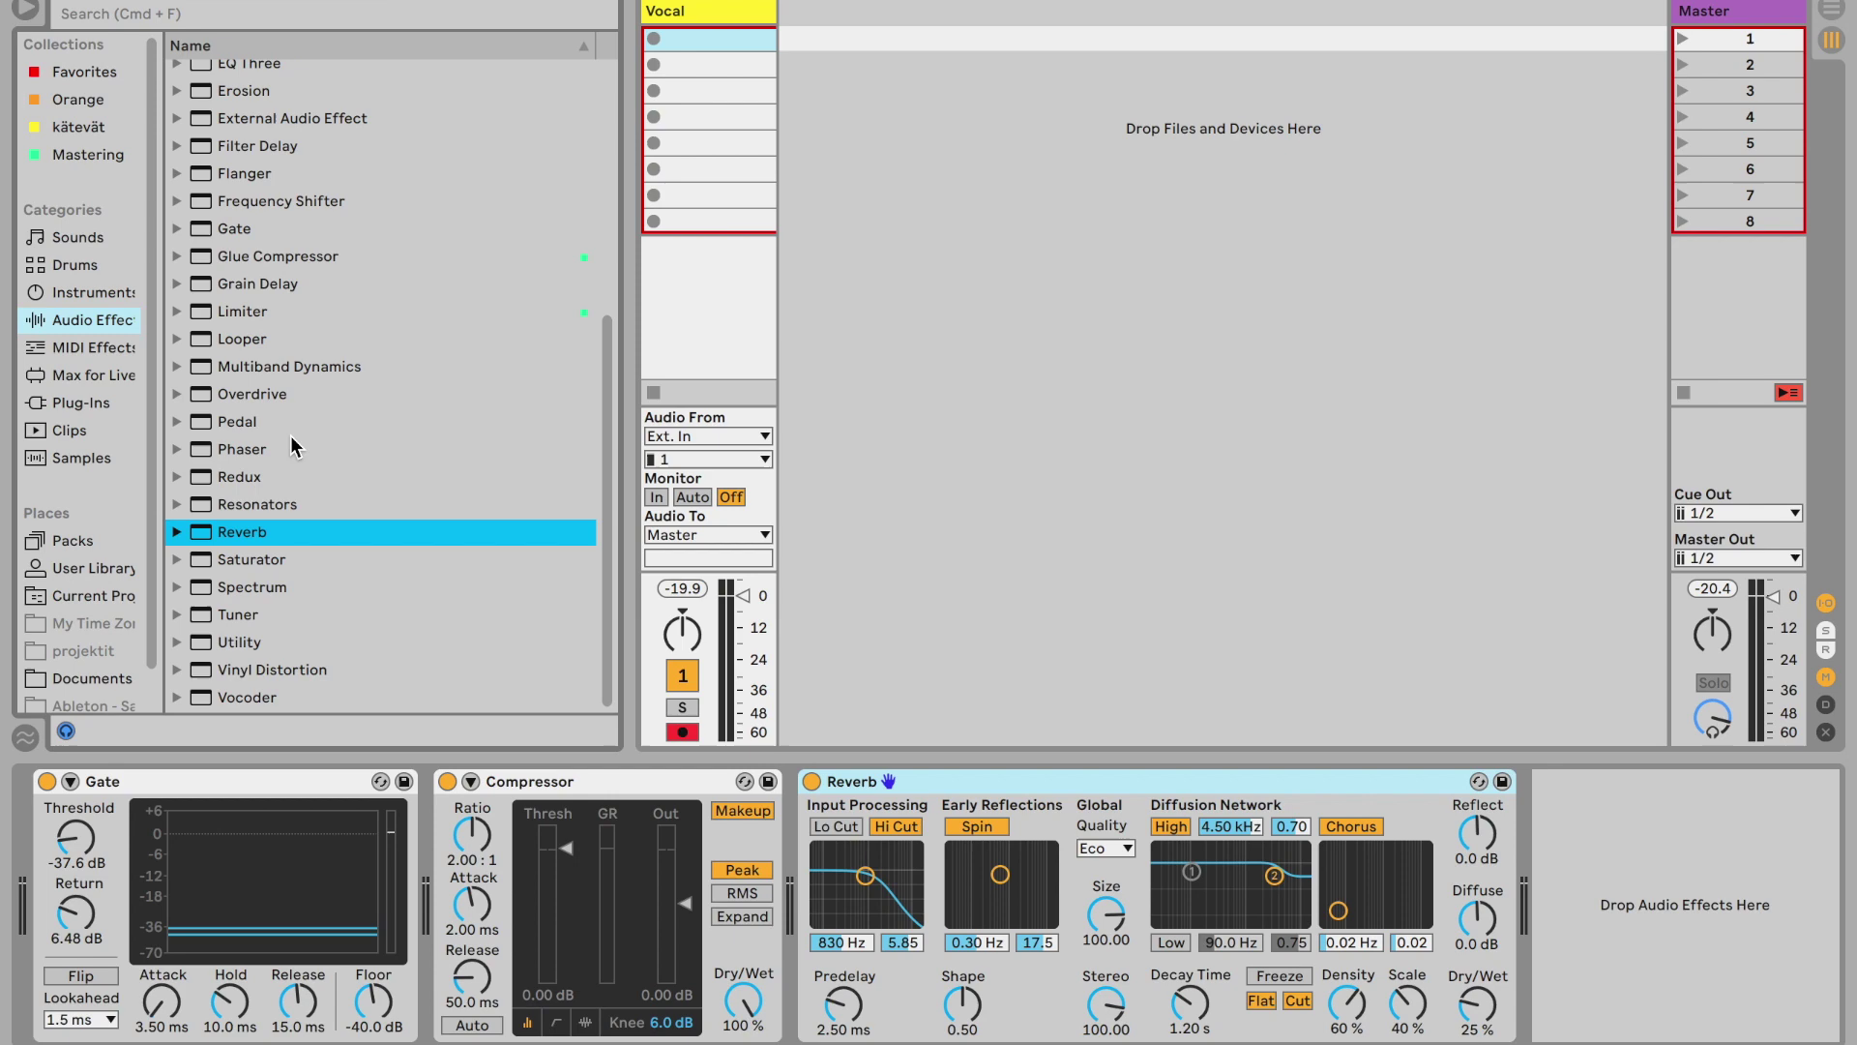
Insert a Looper at the start of the Vocal chain, ahead of the Gate.
scroll(292, 437, up, 2)
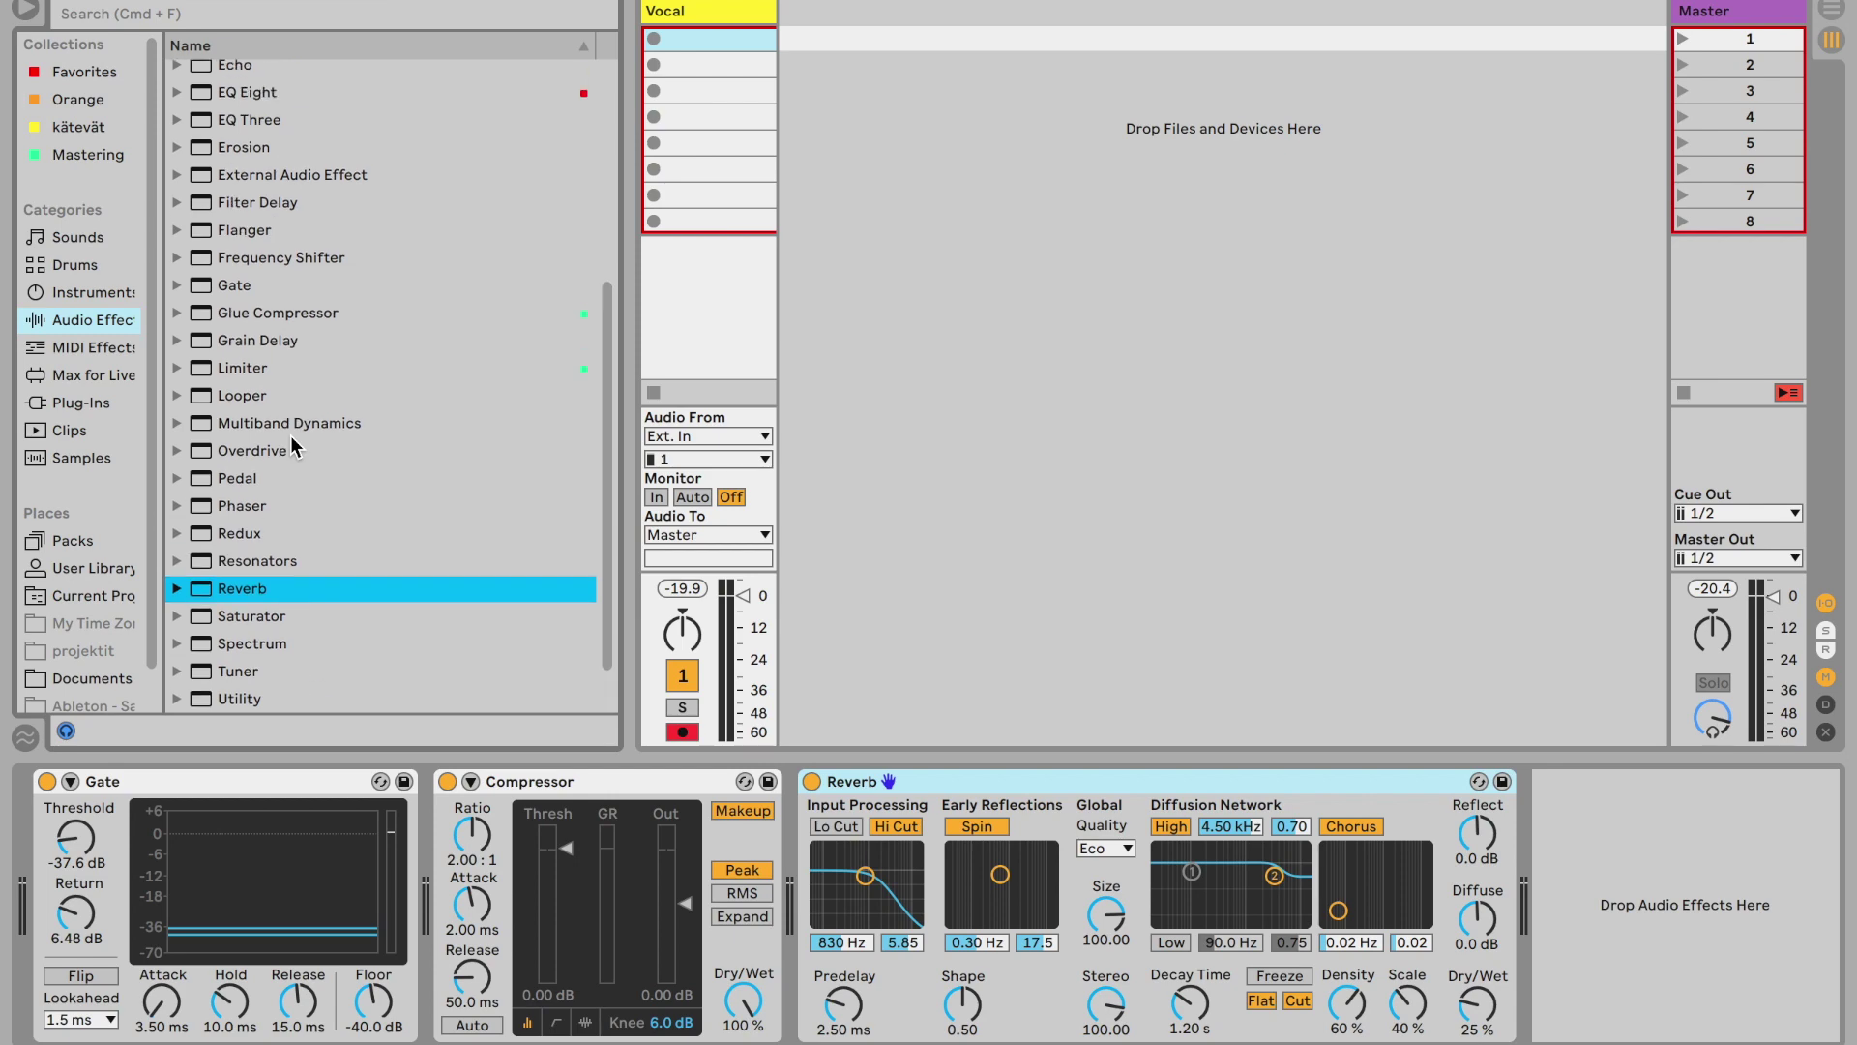
scroll(291, 437, down, 2)
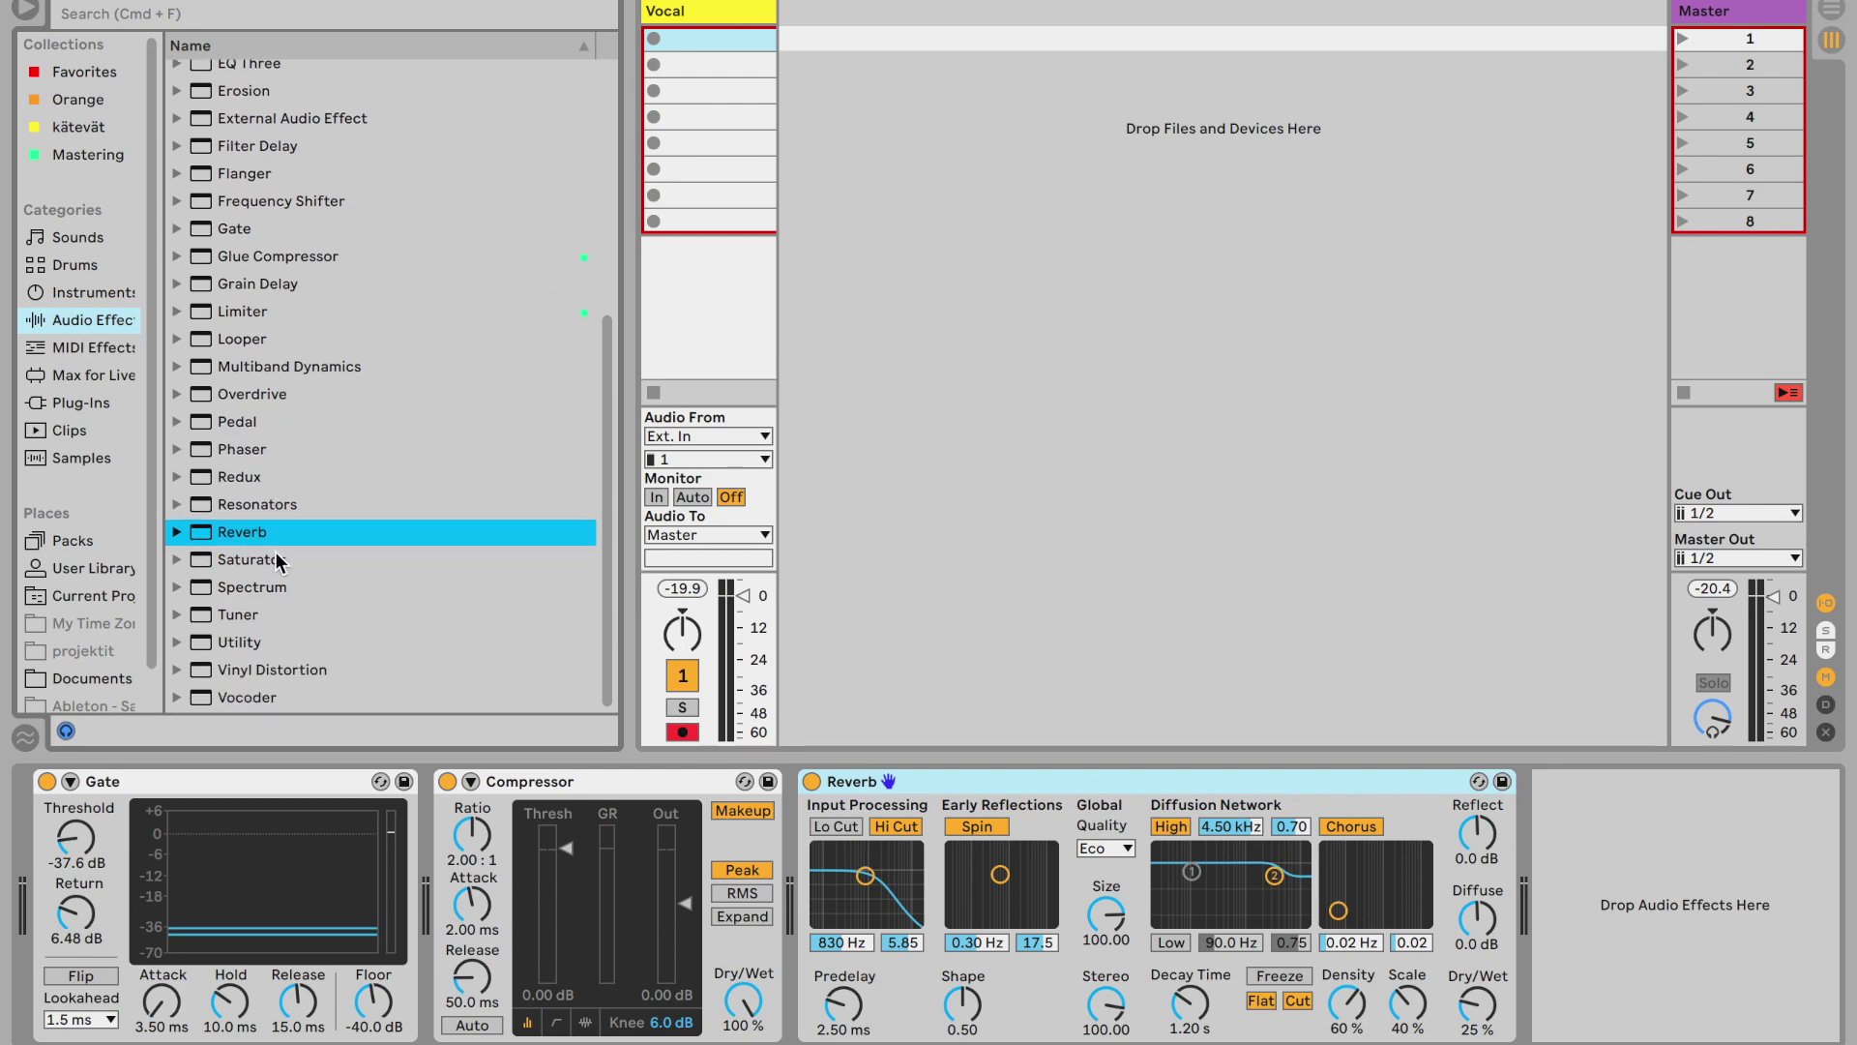
click(238, 341)
drag(70, 783, 25, 849)
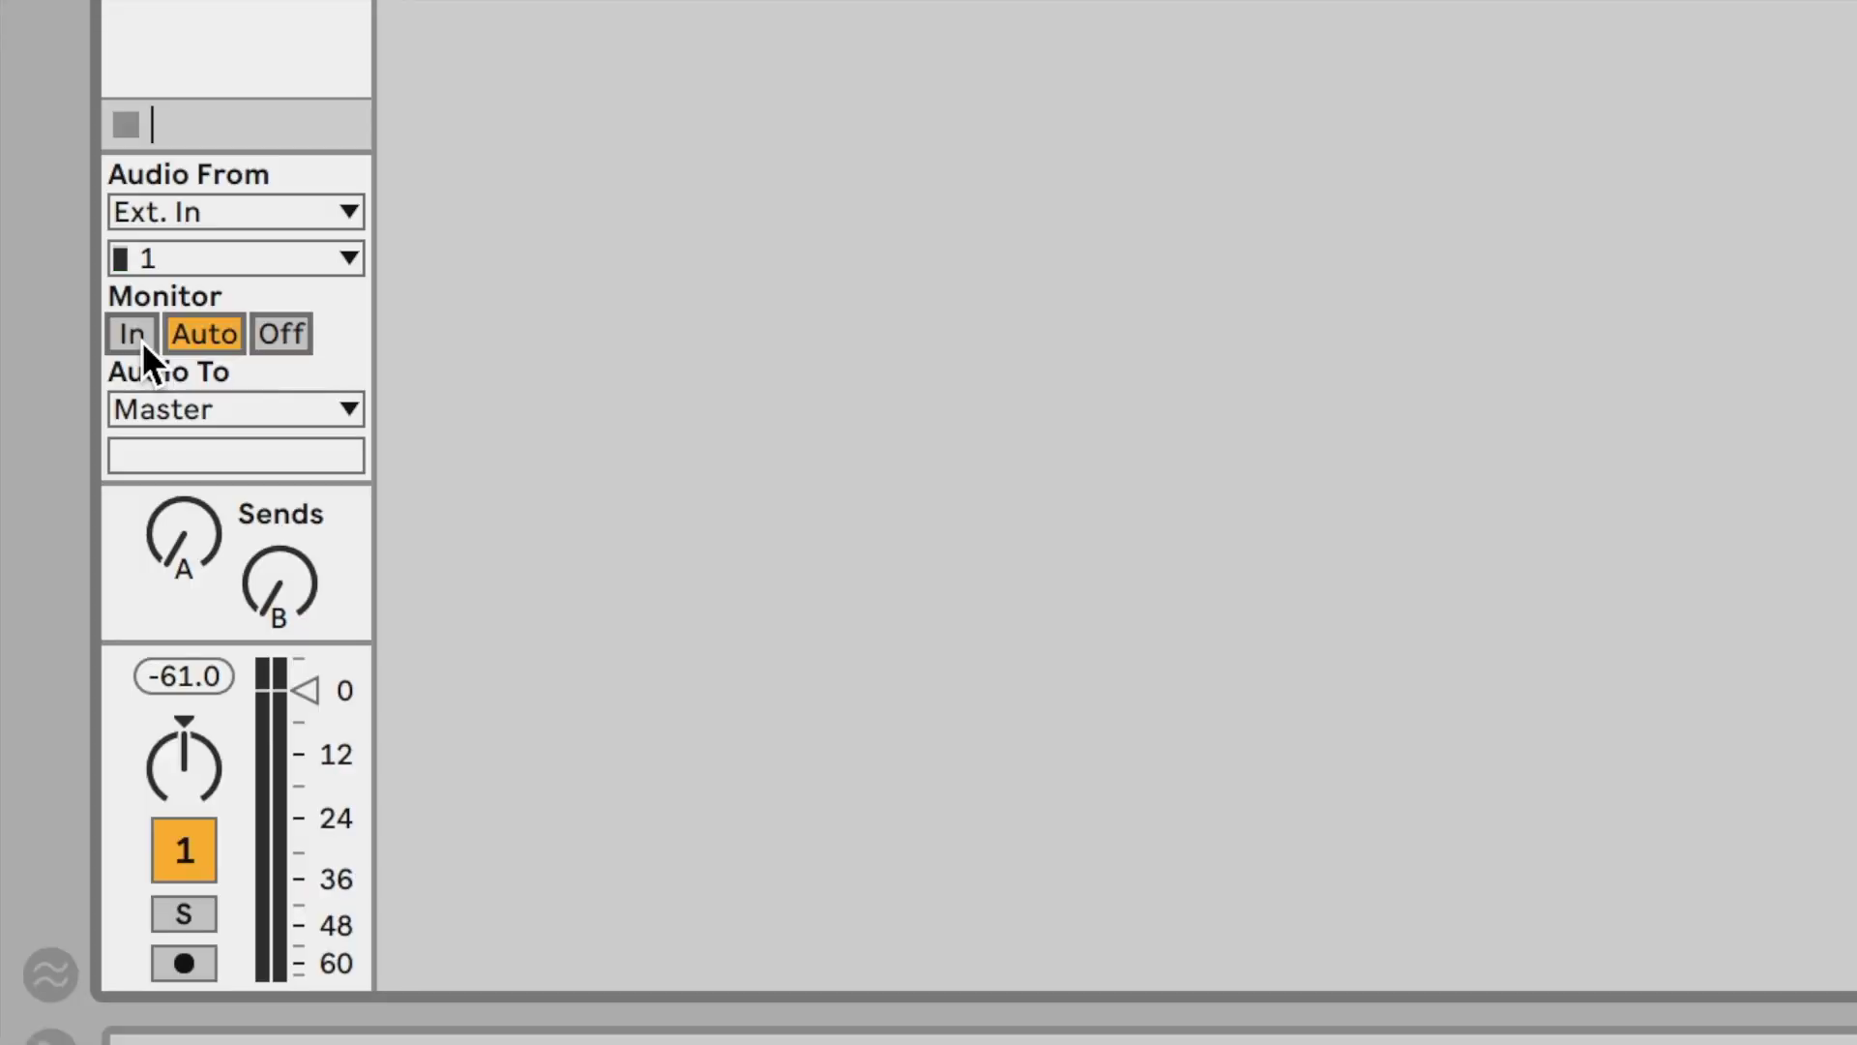
Set vocal monitoring to In, enable MIDI map mode, and switch Push to User mode.
click(136, 334)
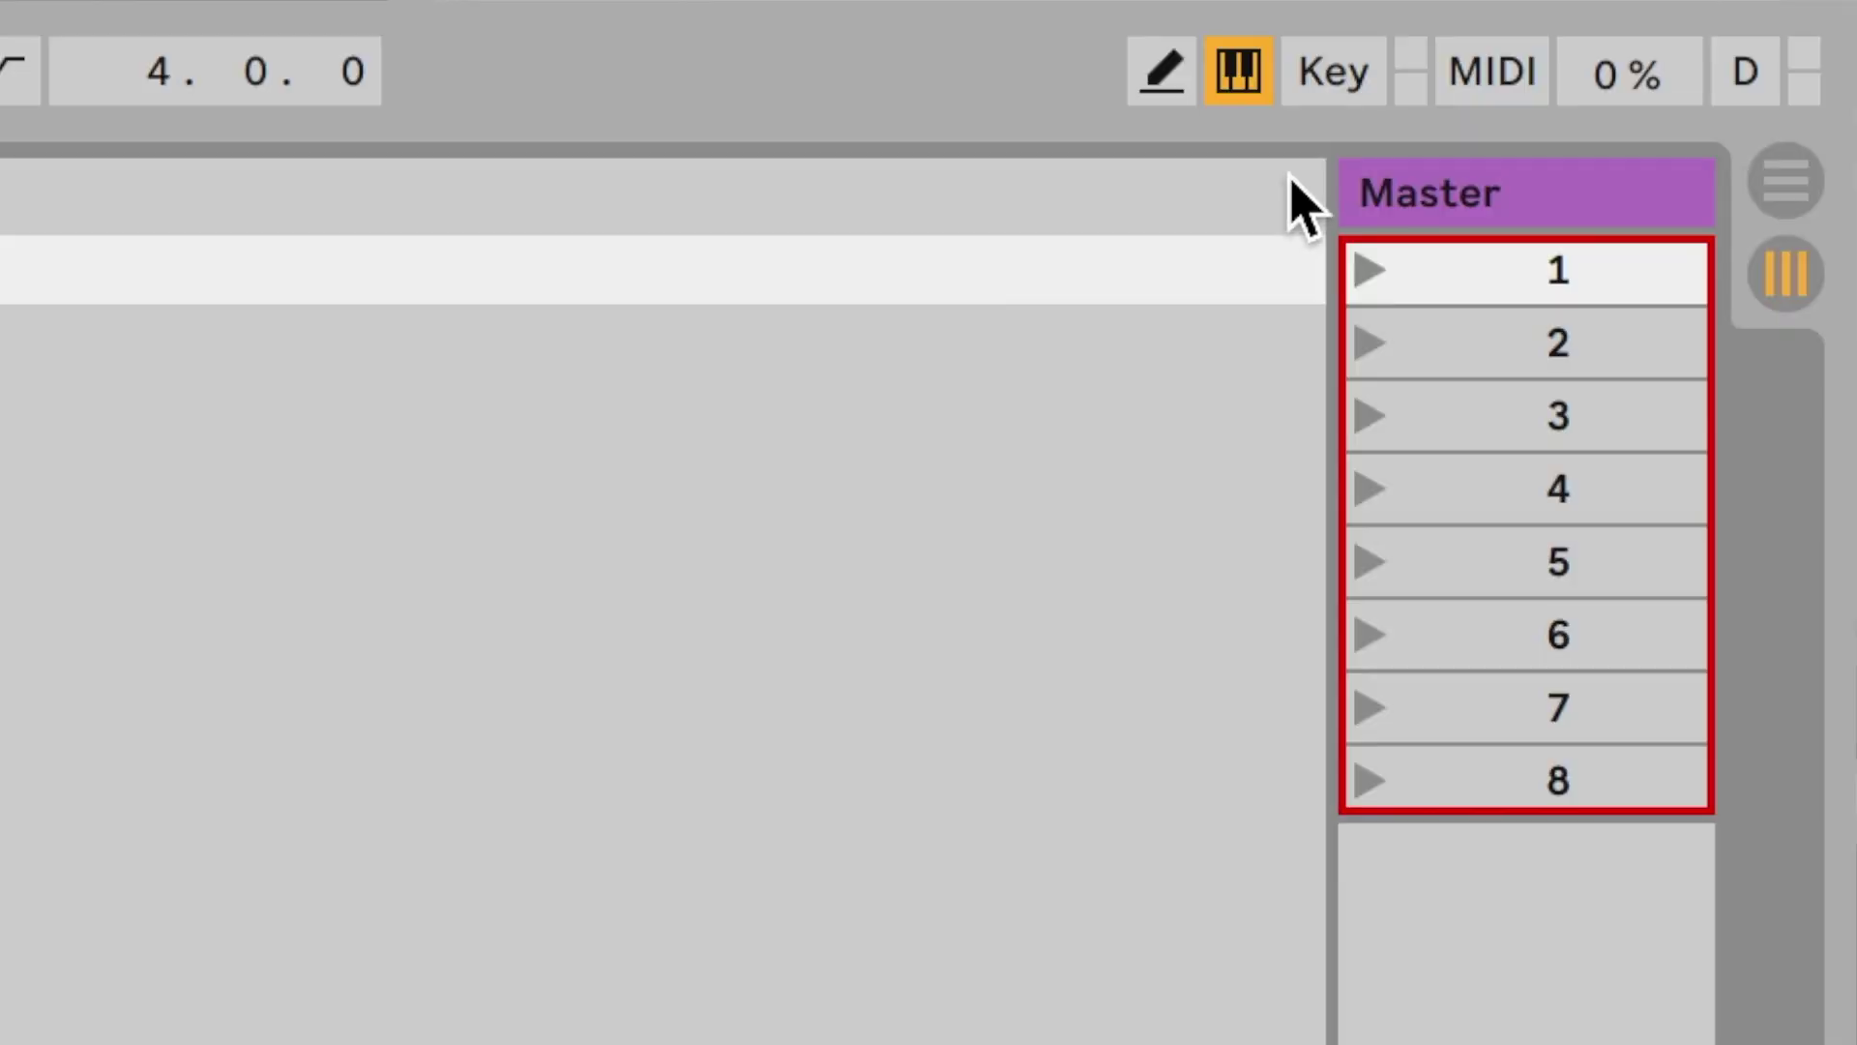
click(1505, 85)
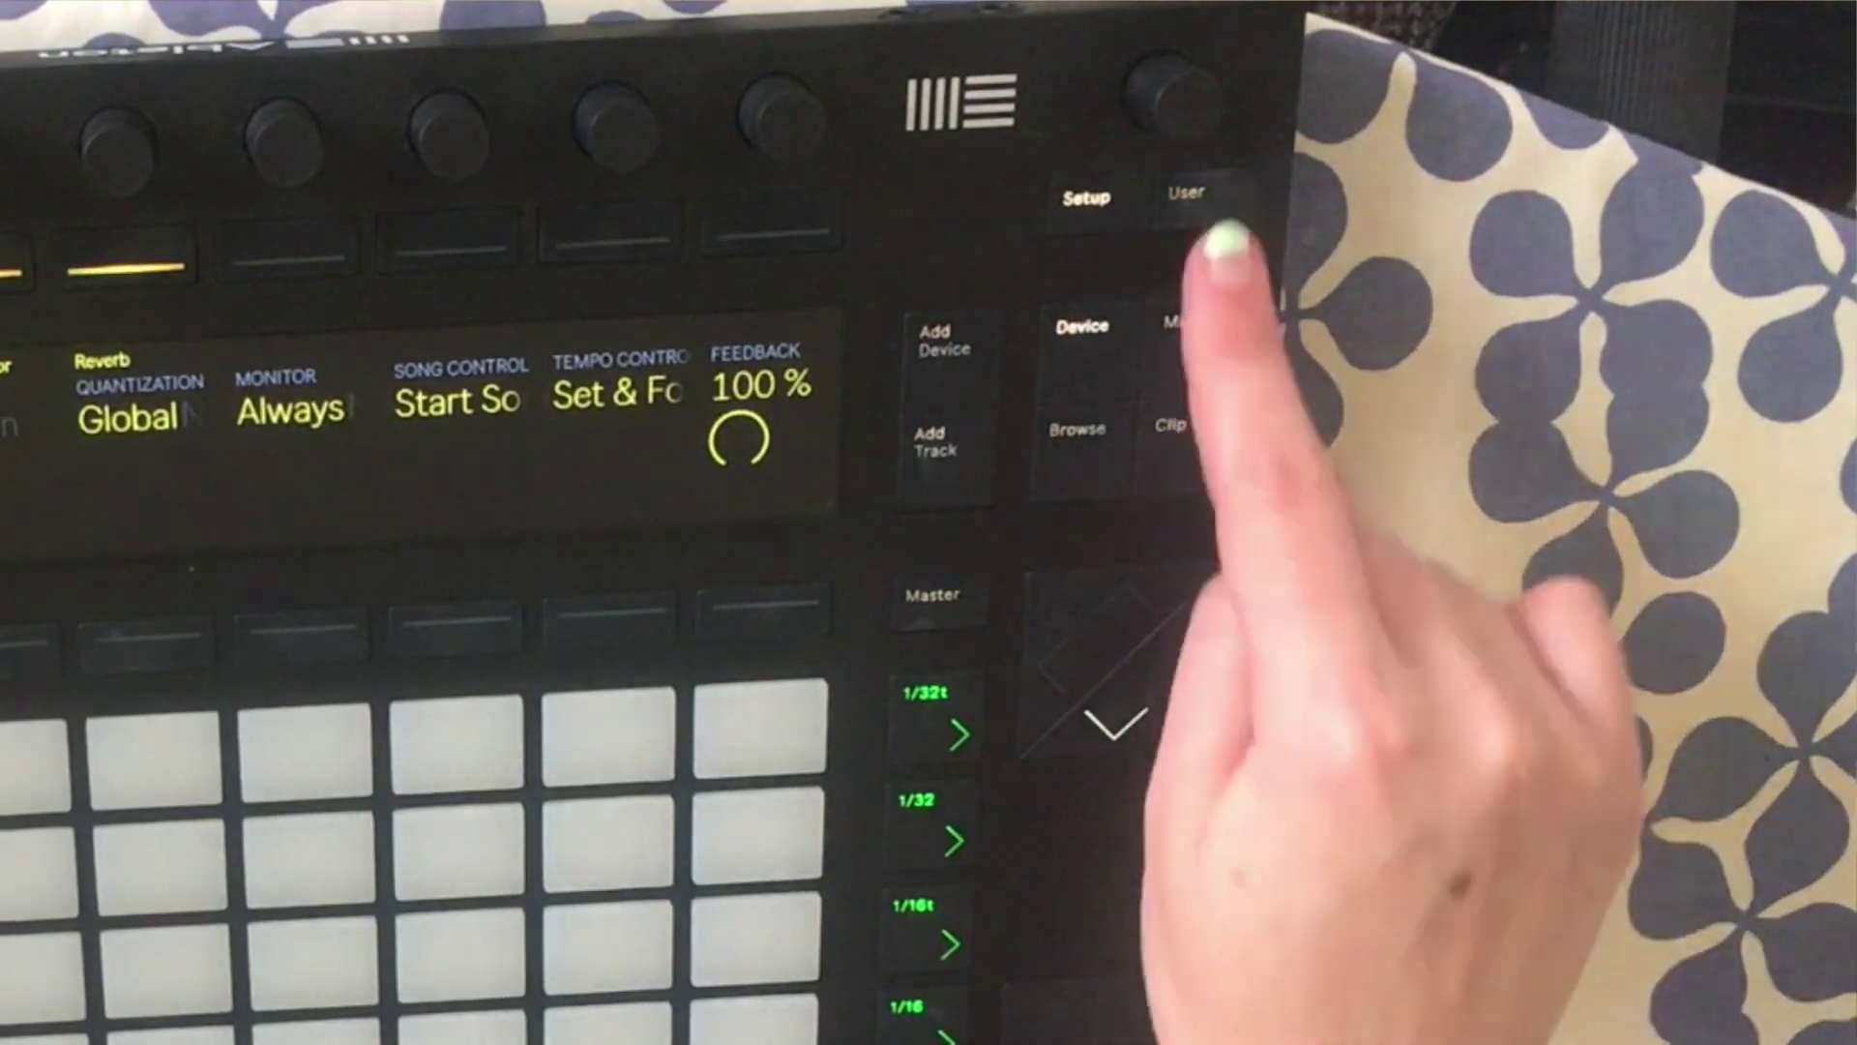
click(1184, 192)
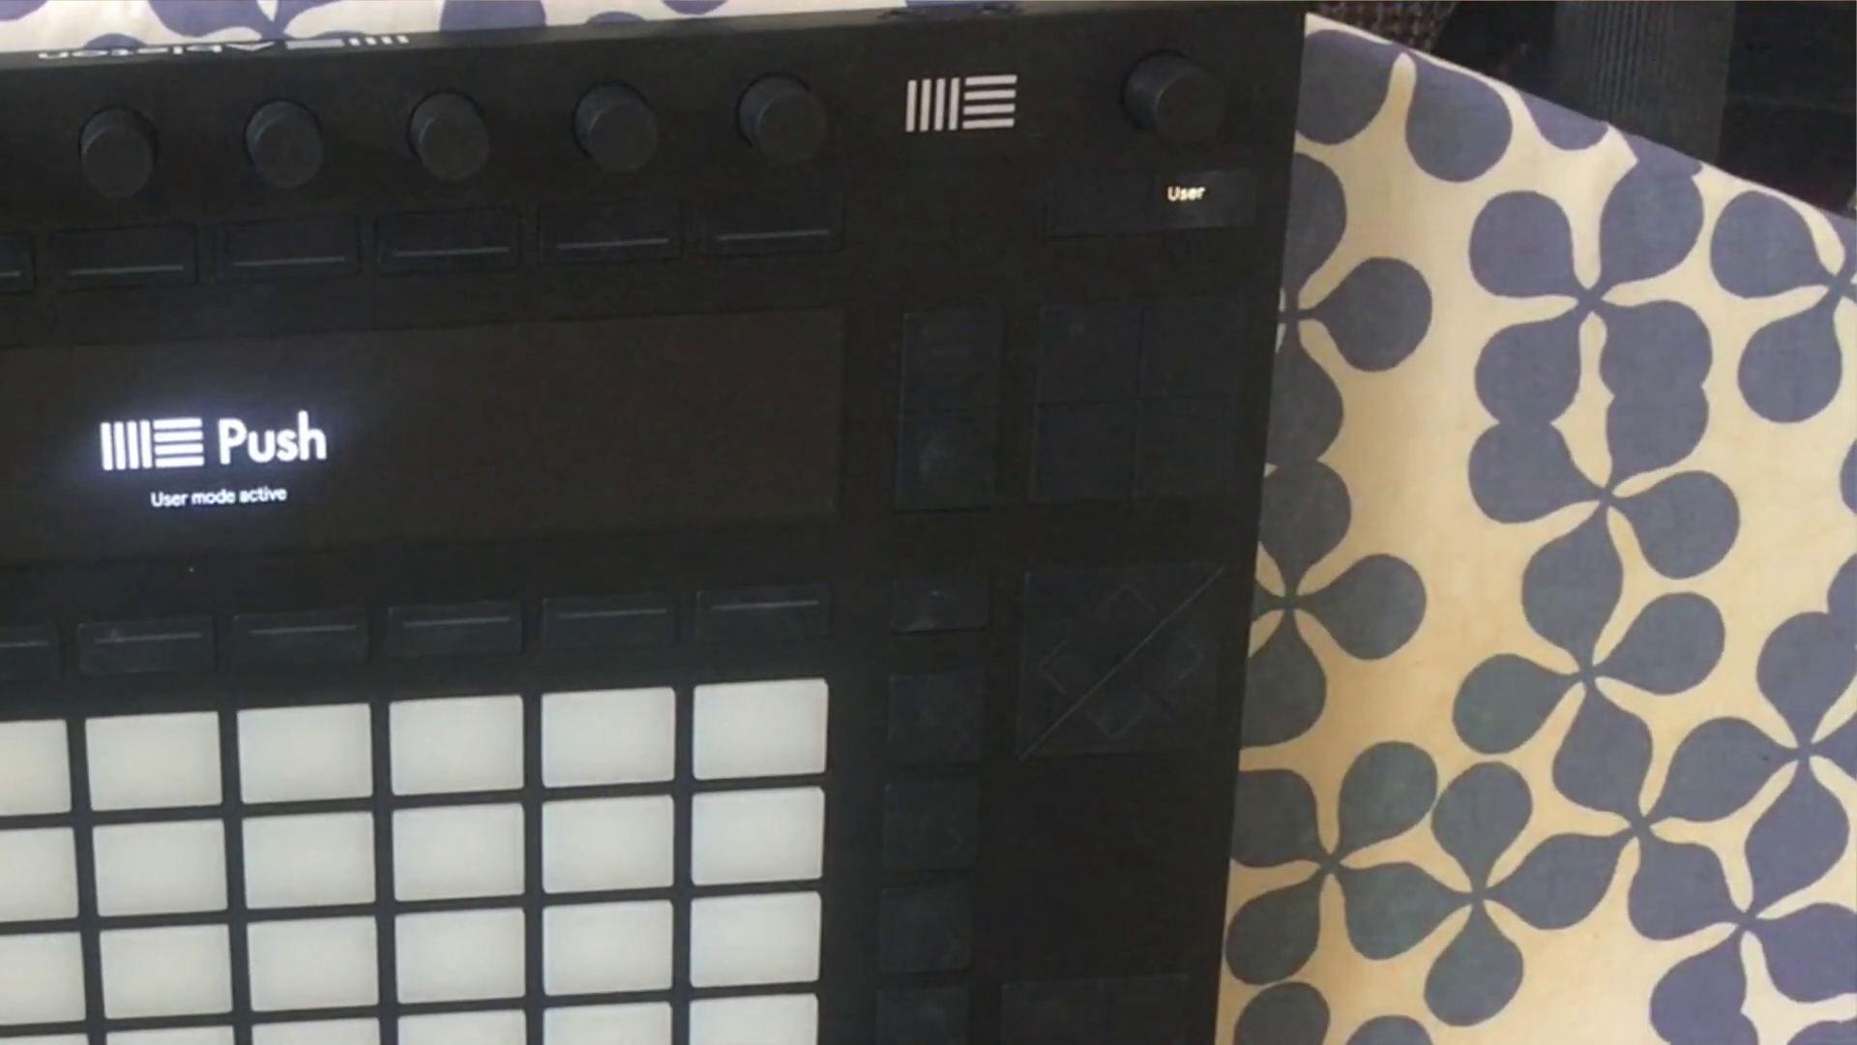